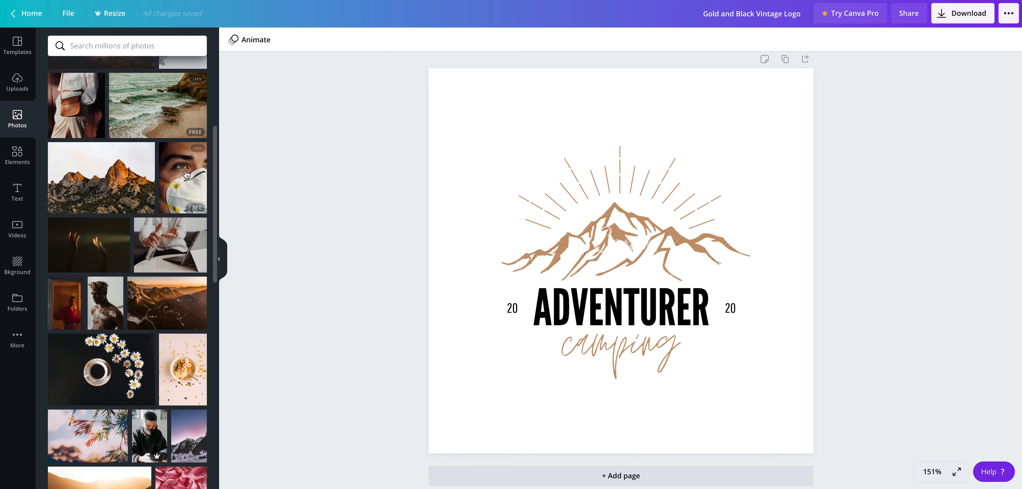
Step: Browse the stock photos, filter them by the Books category and add the open book in front of colourful bookshelves to the design
scroll(186, 174, down, 8)
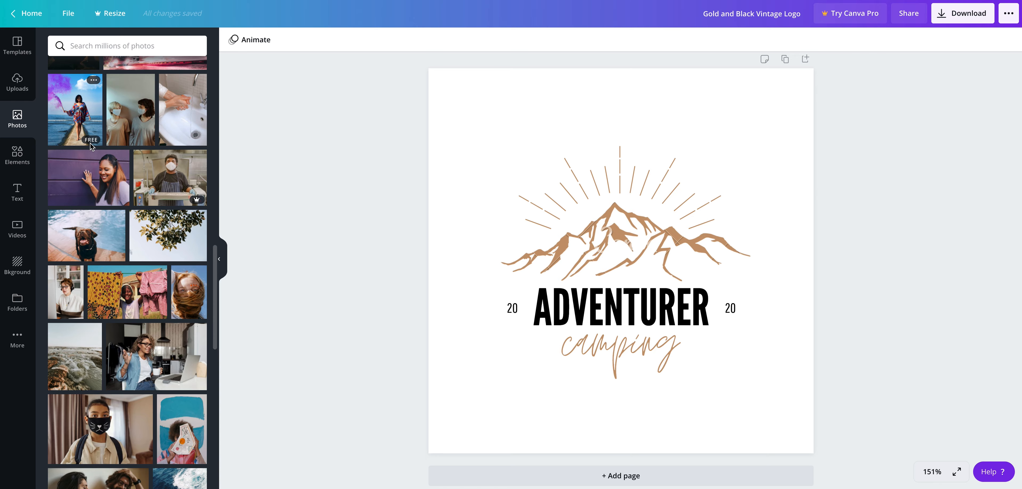
scroll(90, 143, up, 8)
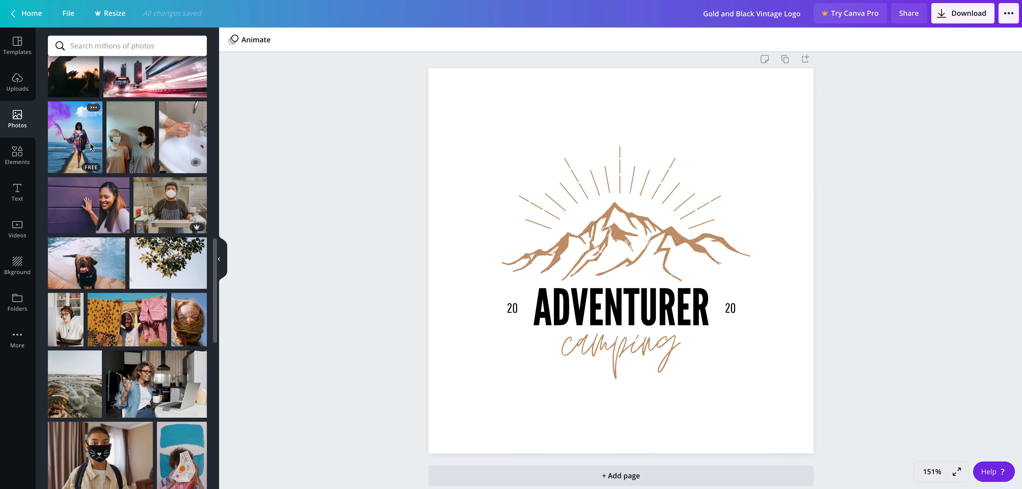
scroll(91, 147, up, 10)
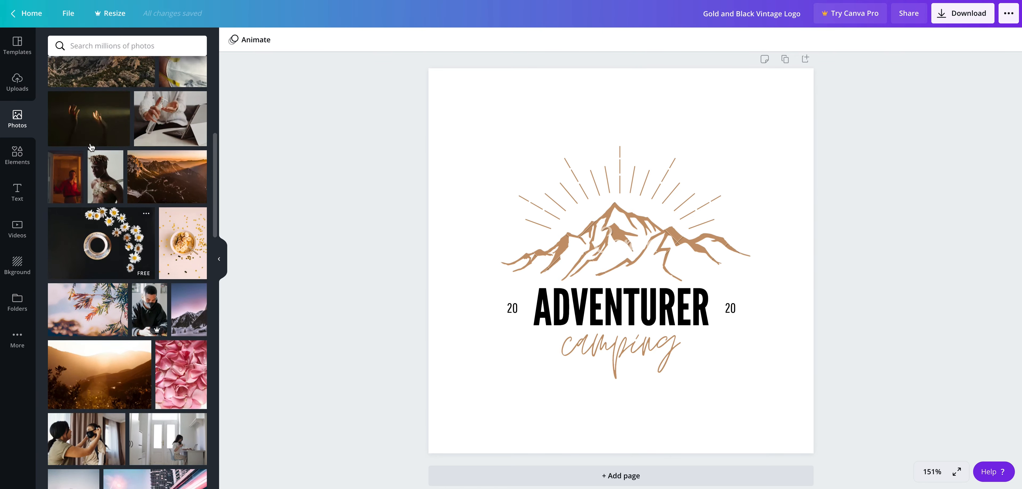
click(98, 75)
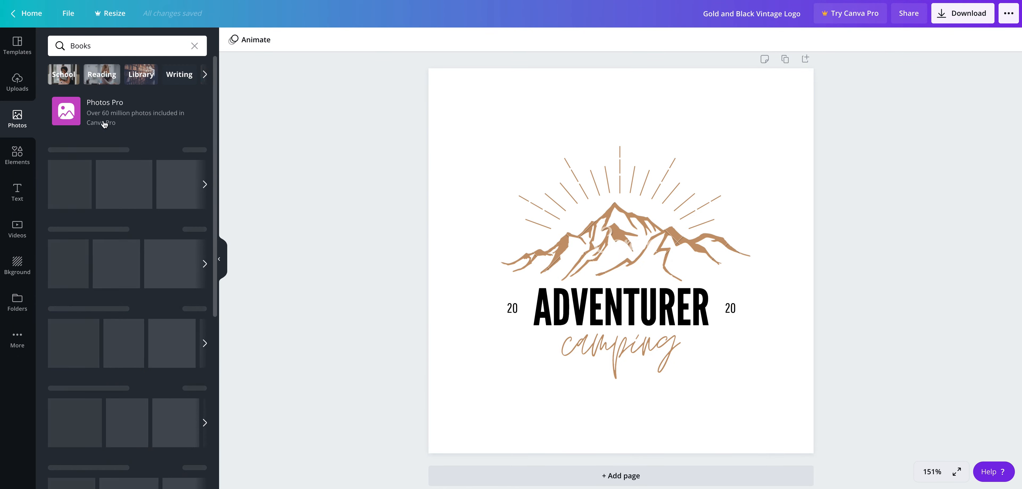
scroll(112, 223, down, 5)
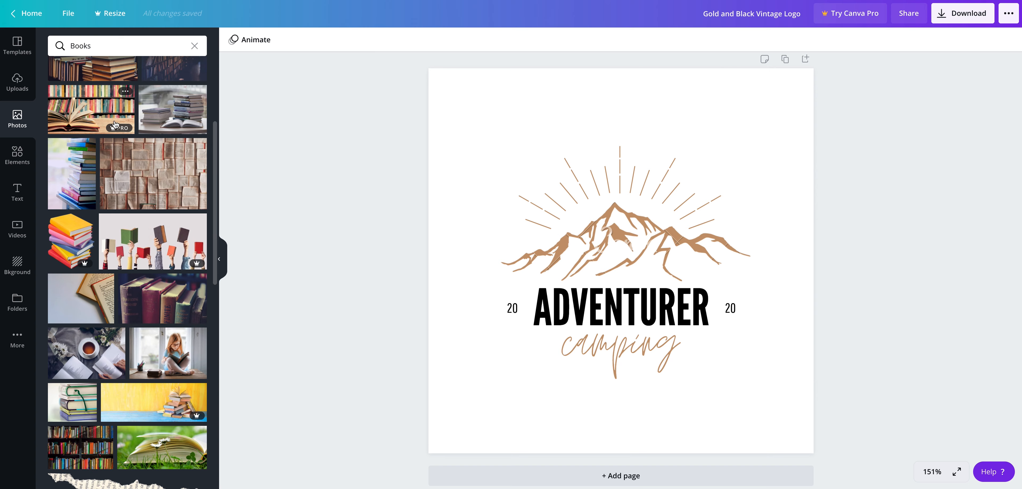
click(86, 110)
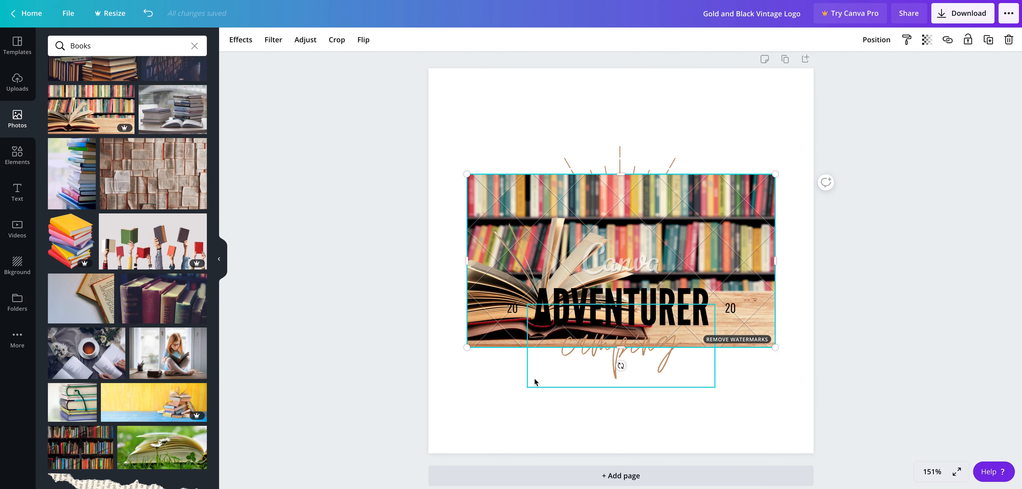
Step: Review the premium image purchase details and the licence choices for the mountain graphic, then close them without buying
click(732, 340)
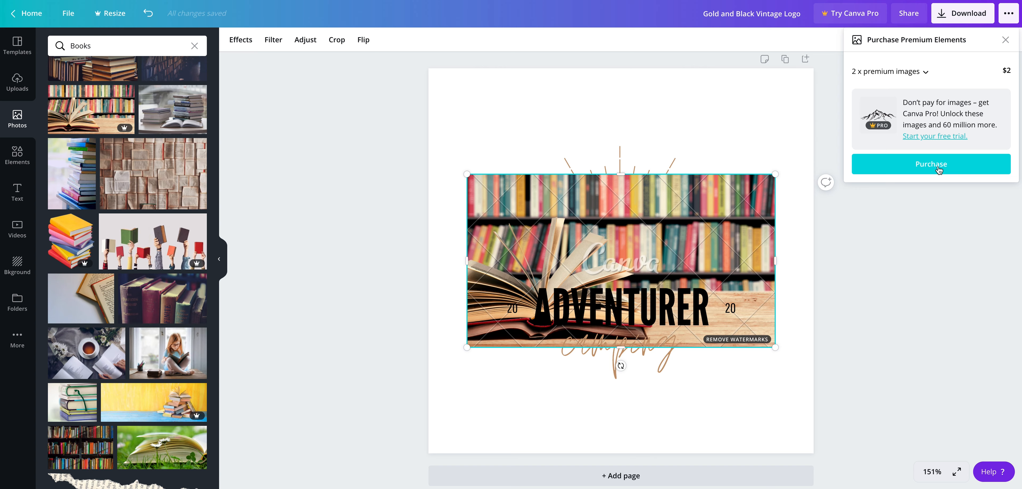
click(924, 72)
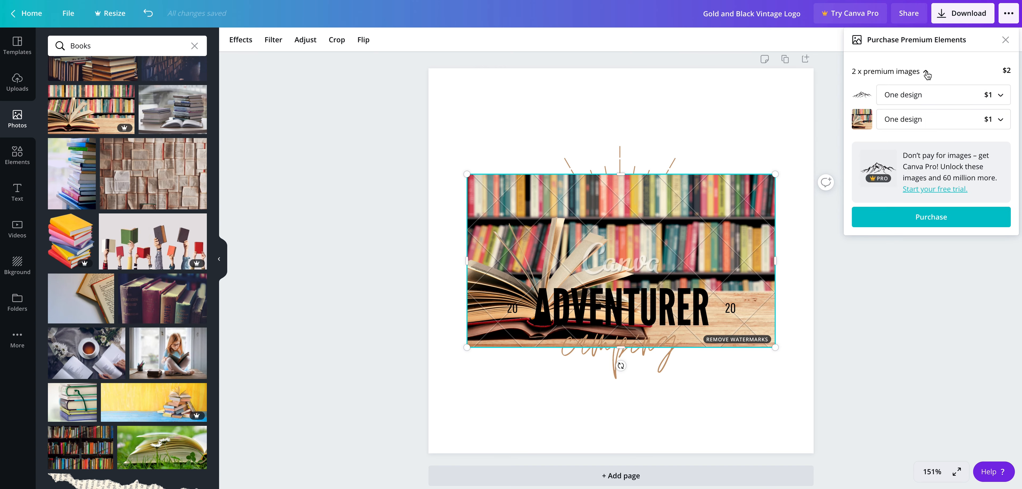
click(915, 98)
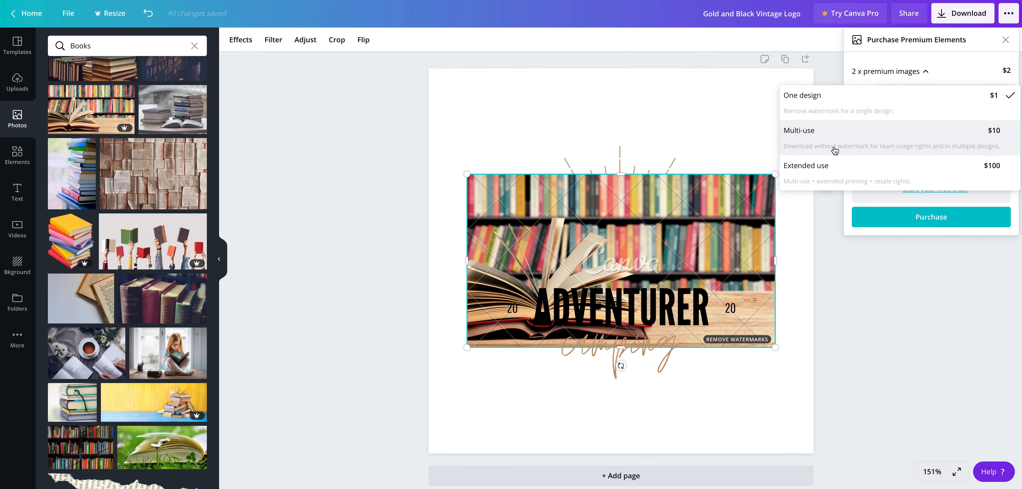
click(926, 71)
click(925, 71)
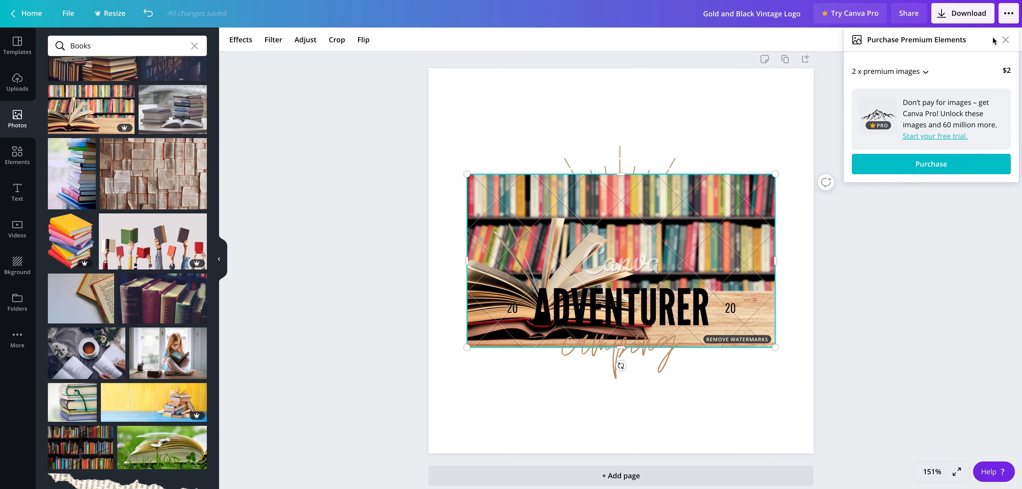
click(1006, 39)
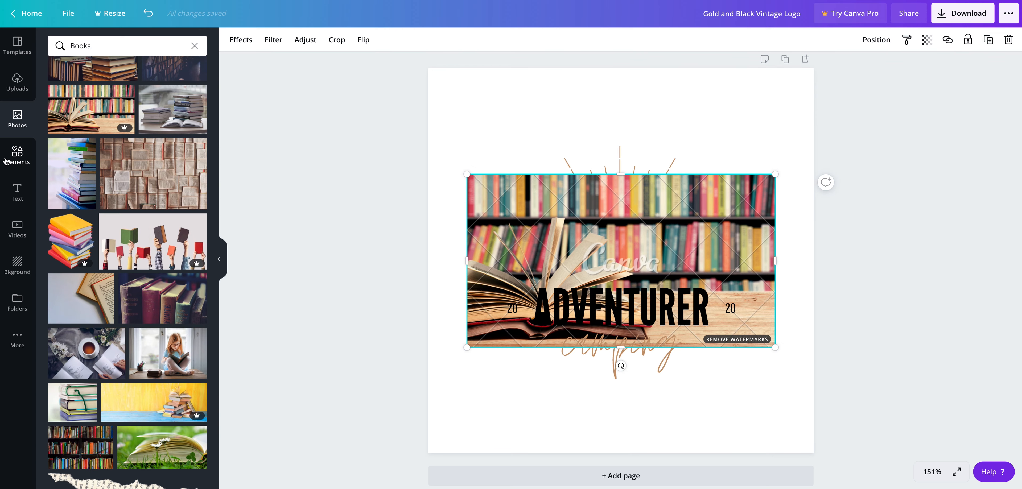
Step: Examine the Elements library's categories, from lines, shapes and frames to stickers, charts, grids and gradients
click(16, 155)
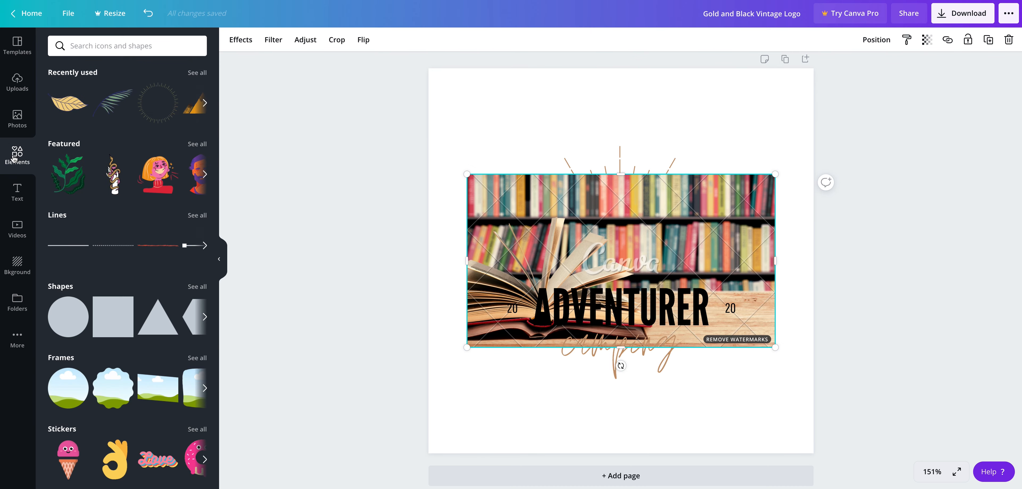
scroll(169, 185, down, 1)
scroll(169, 185, down, 3)
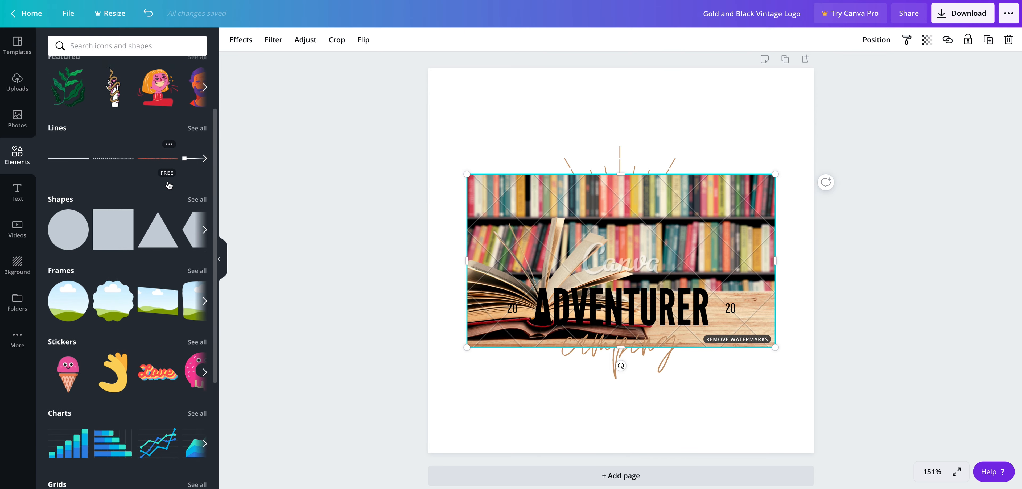
scroll(168, 185, down, 3)
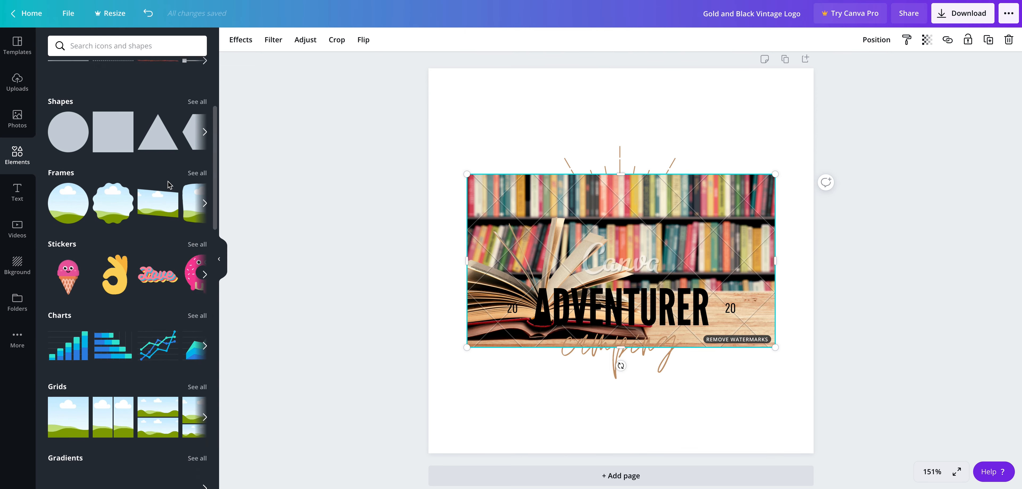
scroll(169, 185, down, 3)
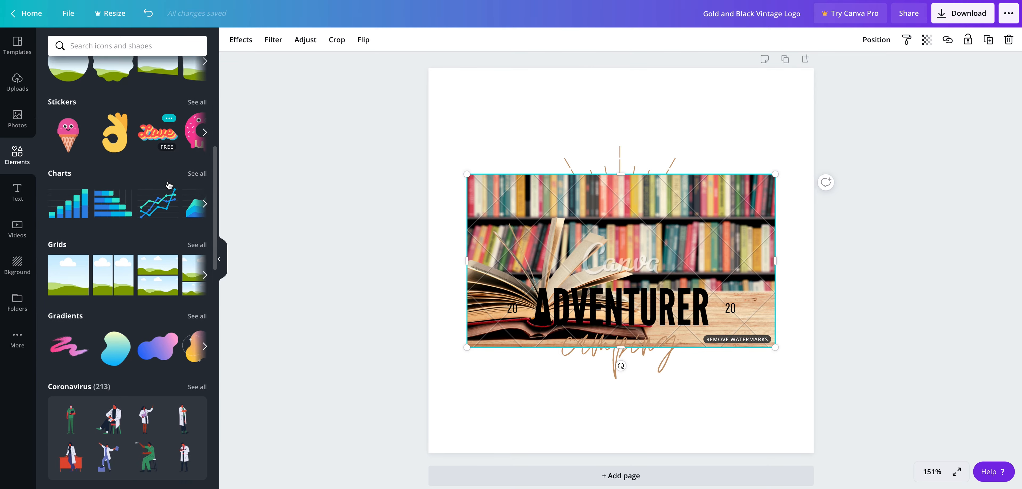
scroll(169, 185, down, 3)
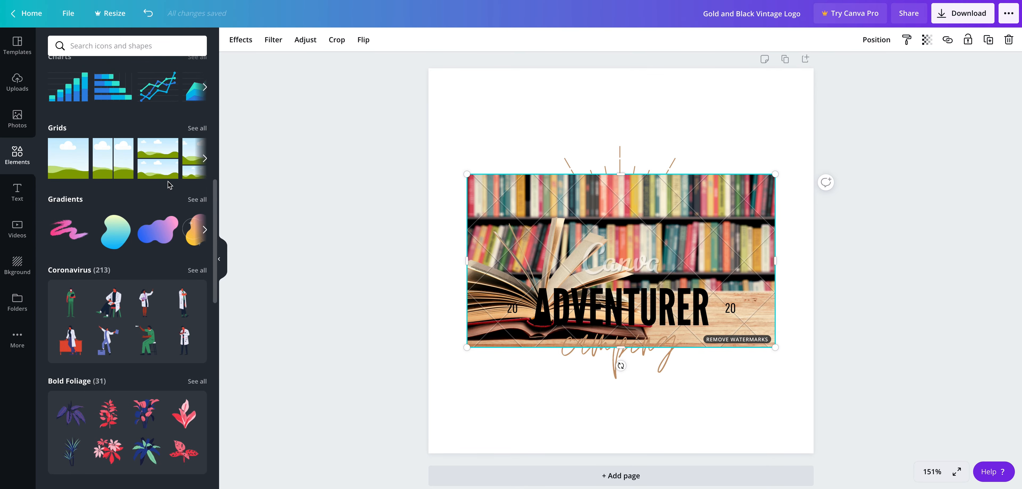
scroll(168, 185, up, 10)
scroll(168, 181, up, 2)
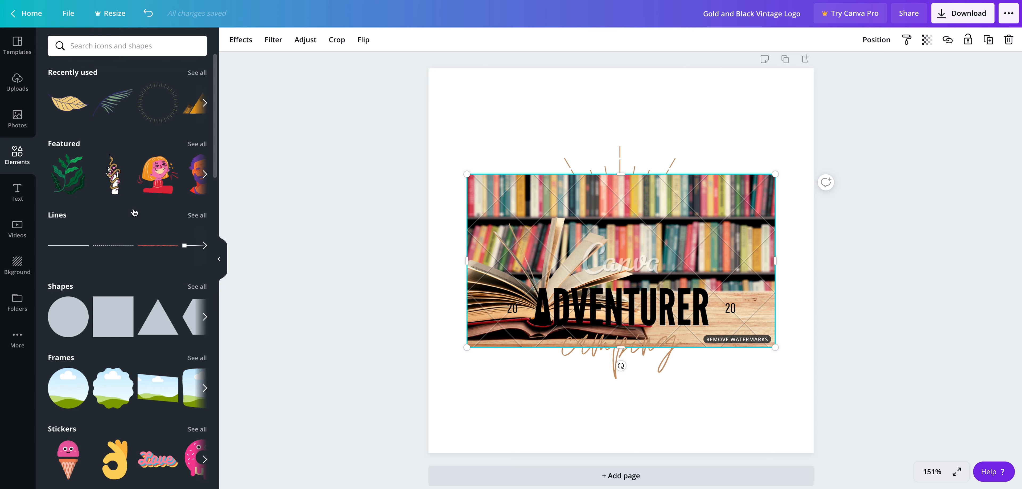
Step: Examine the text options, including the heading, subheading and body text styles and the ready-made font combinations
click(16, 193)
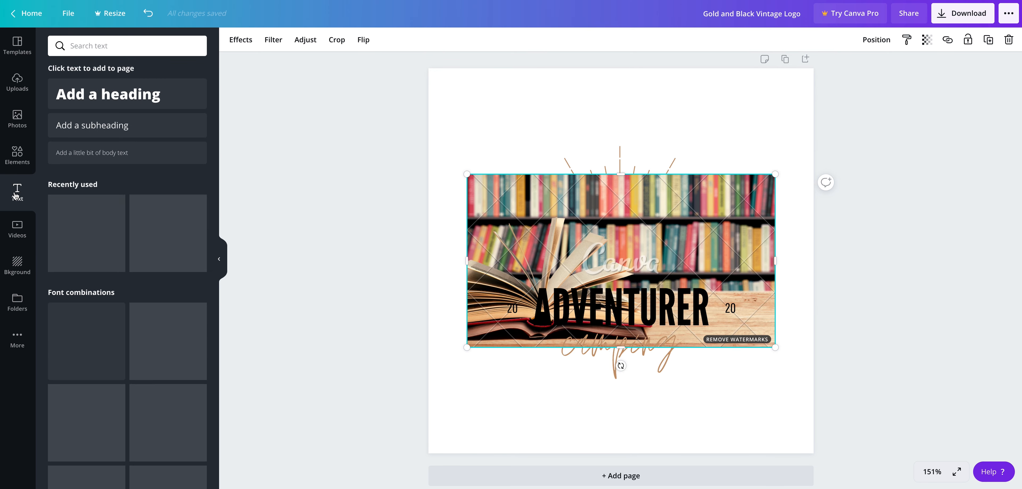
scroll(159, 215, down, 7)
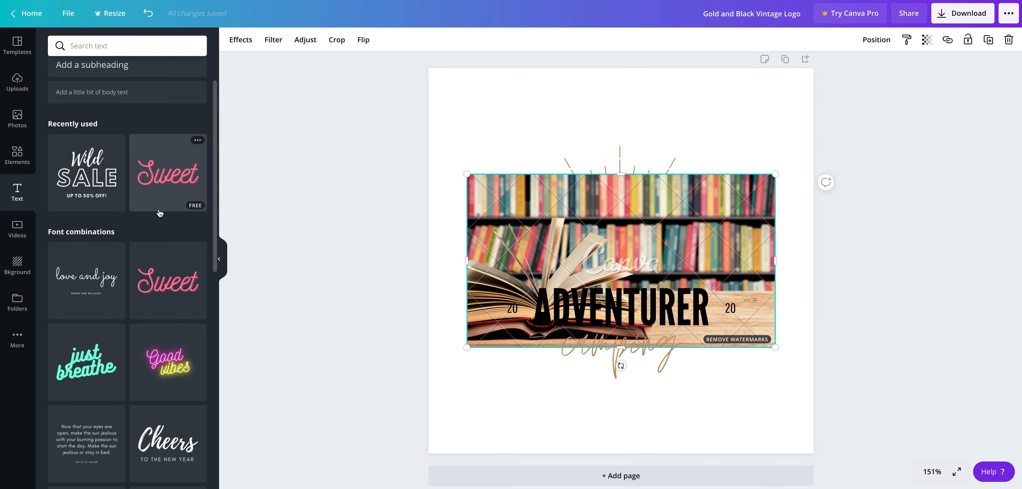
scroll(159, 213, down, 3)
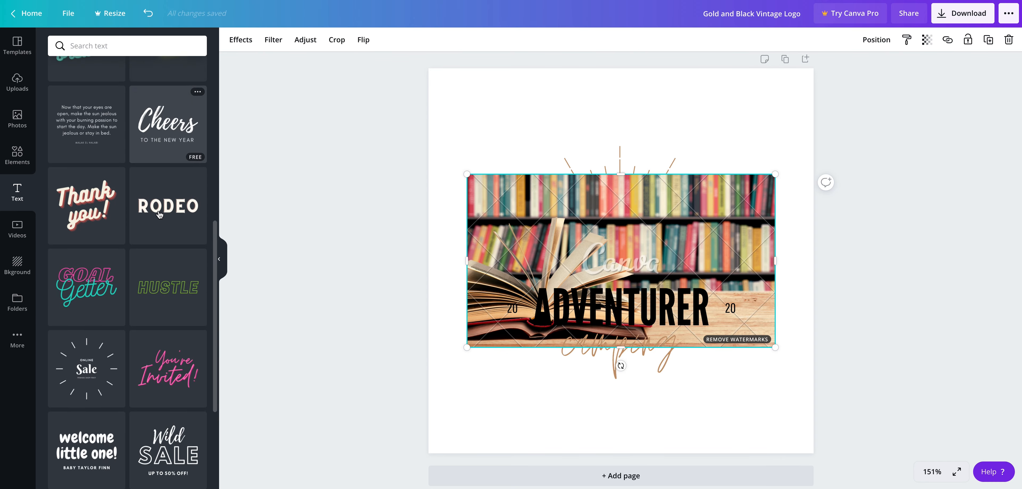
scroll(160, 214, up, 10)
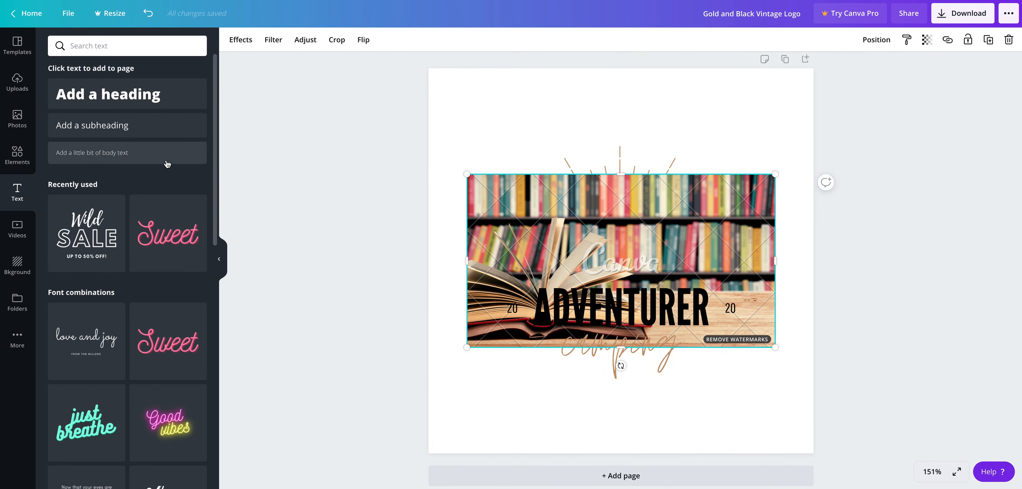
scroll(169, 182, down, 1)
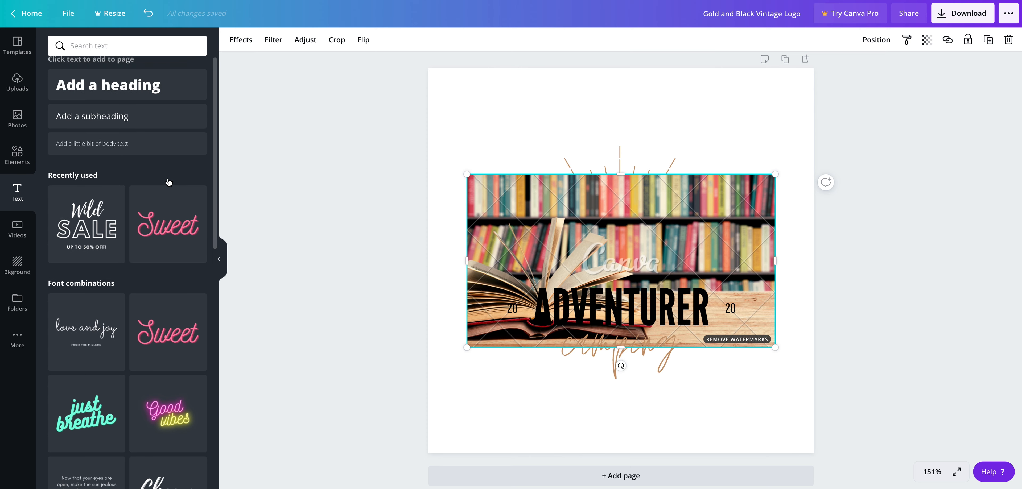
scroll(172, 183, up, 1)
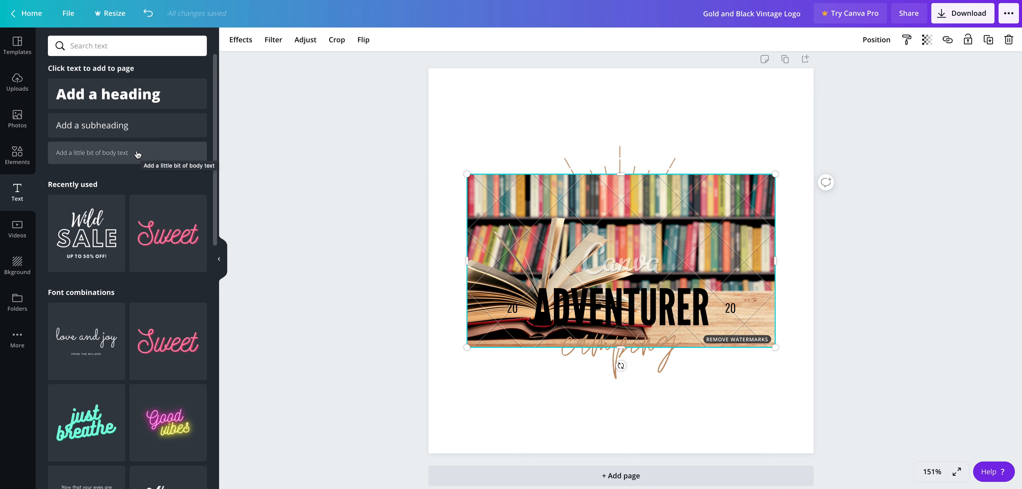
scroll(134, 171, down, 1)
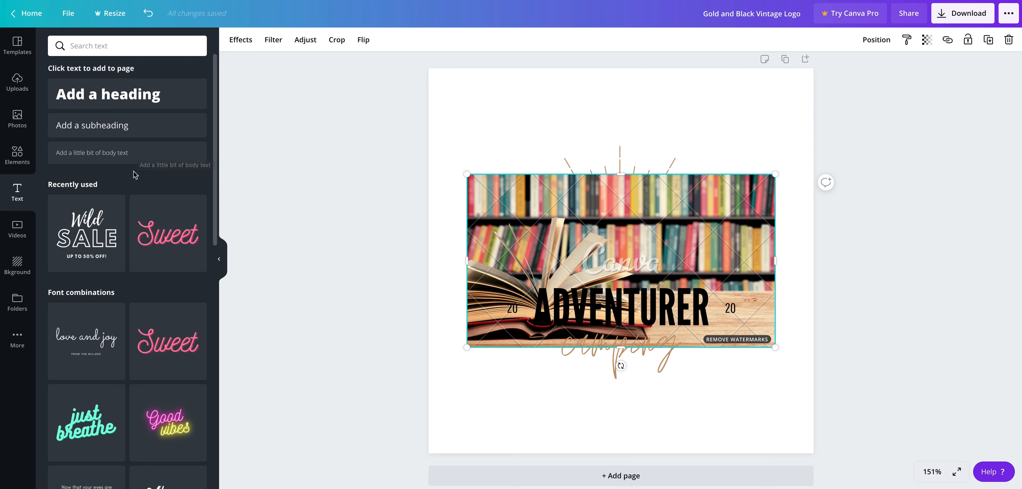
scroll(133, 171, down, 3)
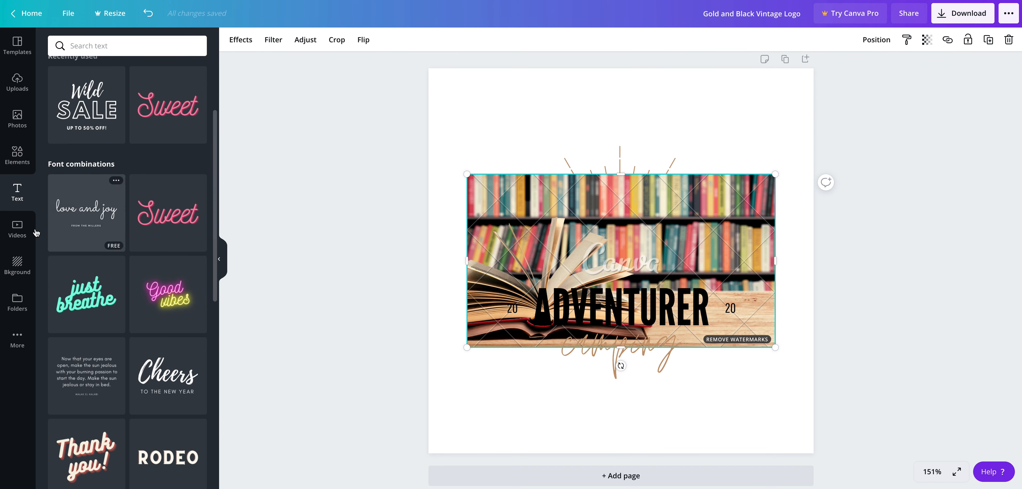
Step: Examine the stock video library, looking through its topic suggestions and its themed collections
click(16, 229)
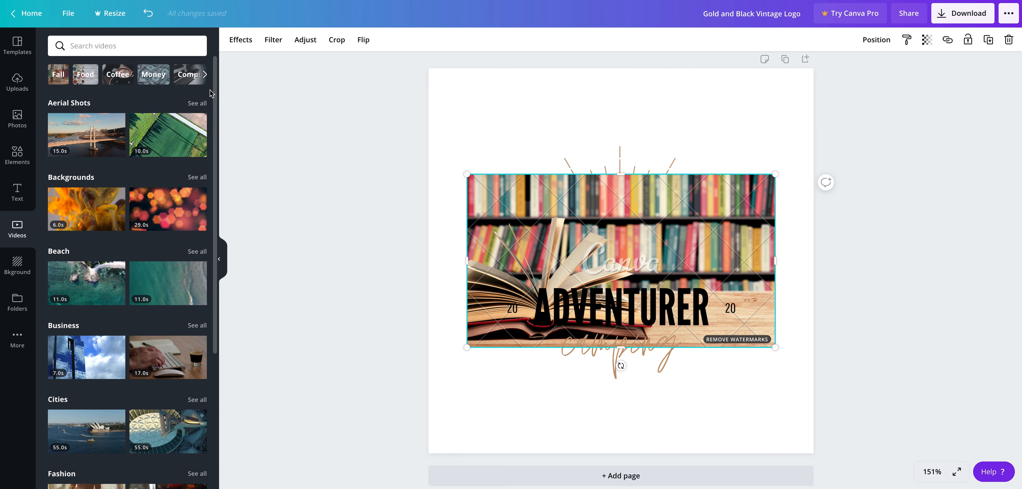
click(205, 74)
click(206, 75)
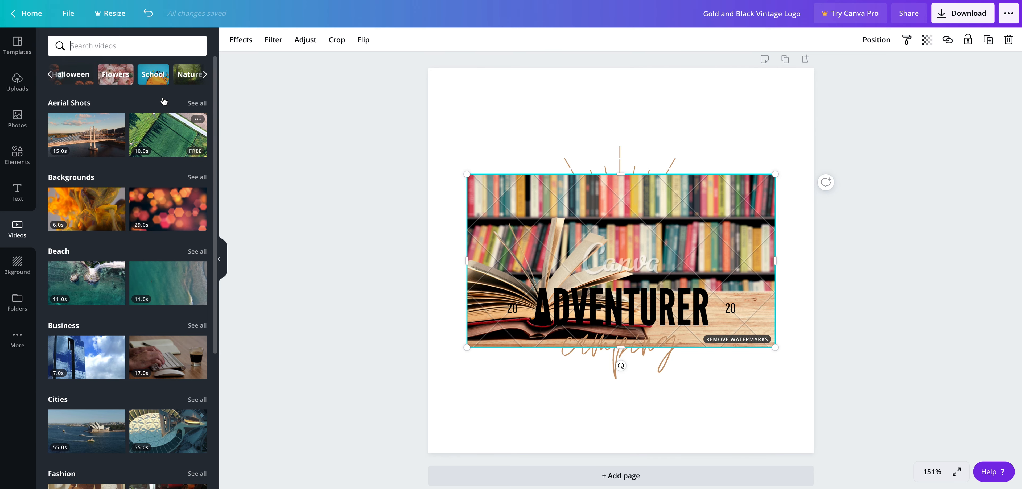
scroll(162, 101, down, 2)
scroll(162, 100, down, 6)
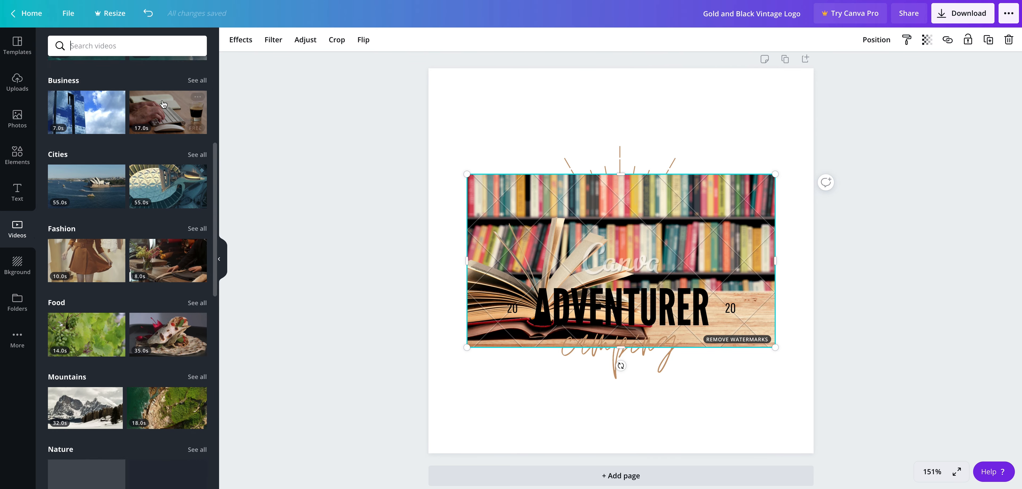
scroll(163, 102, down, 3)
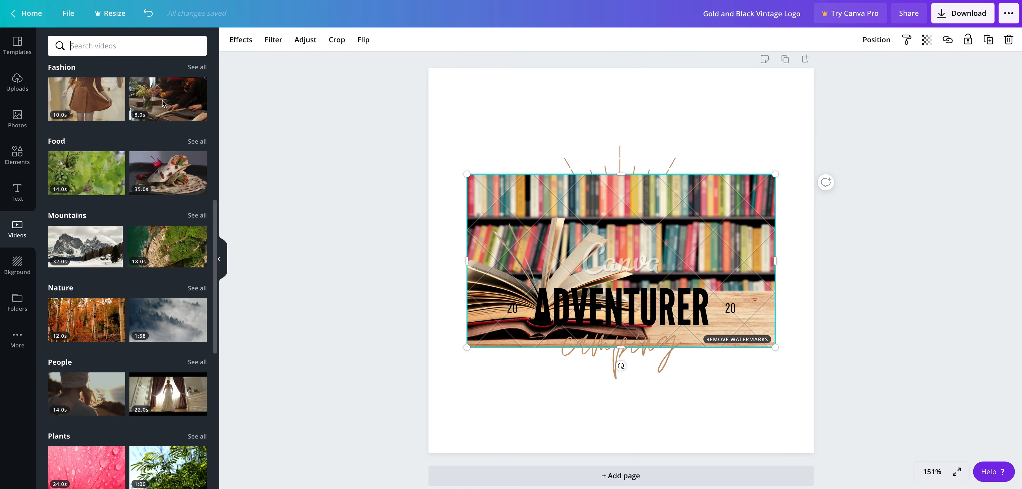
scroll(163, 102, up, 8)
scroll(162, 101, up, 3)
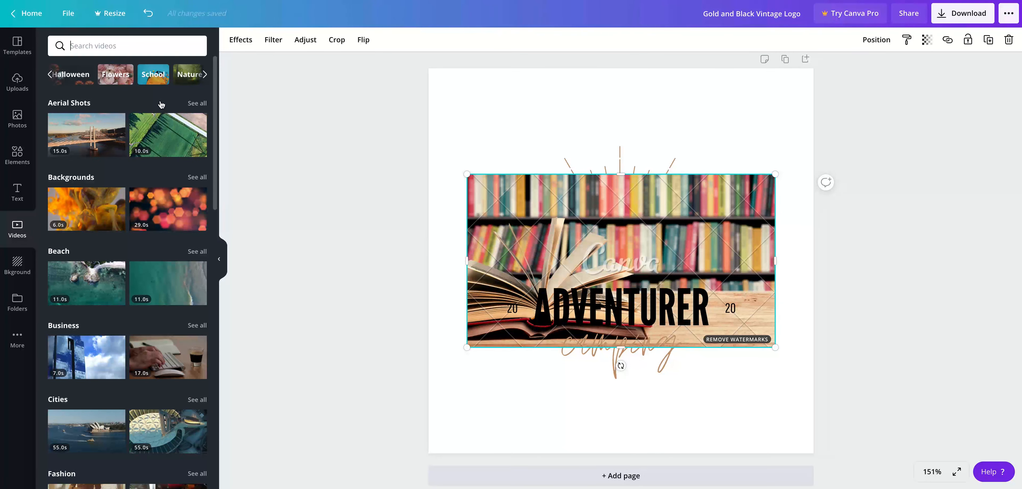
Step: Examine the background library's colours, textures, gradients and photo backgrounds
click(16, 264)
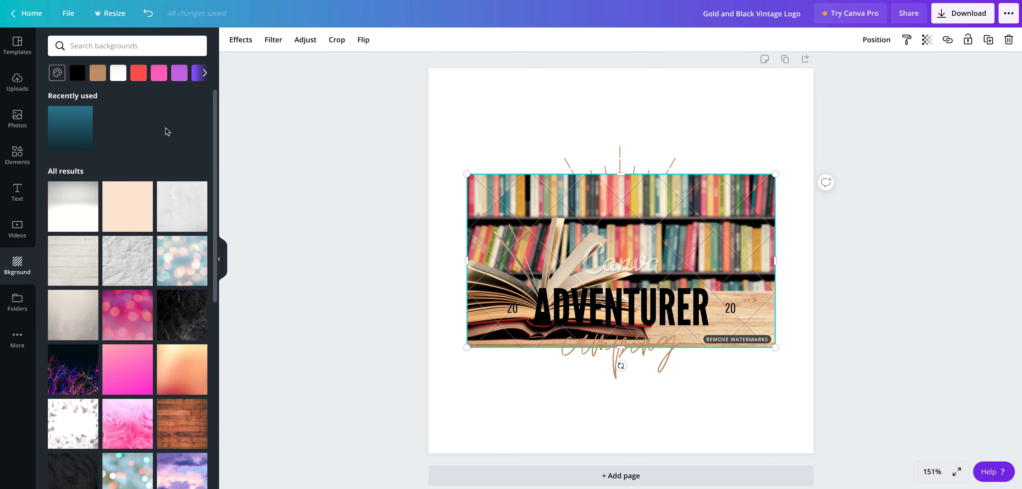
scroll(167, 134, down, 3)
scroll(167, 134, down, 8)
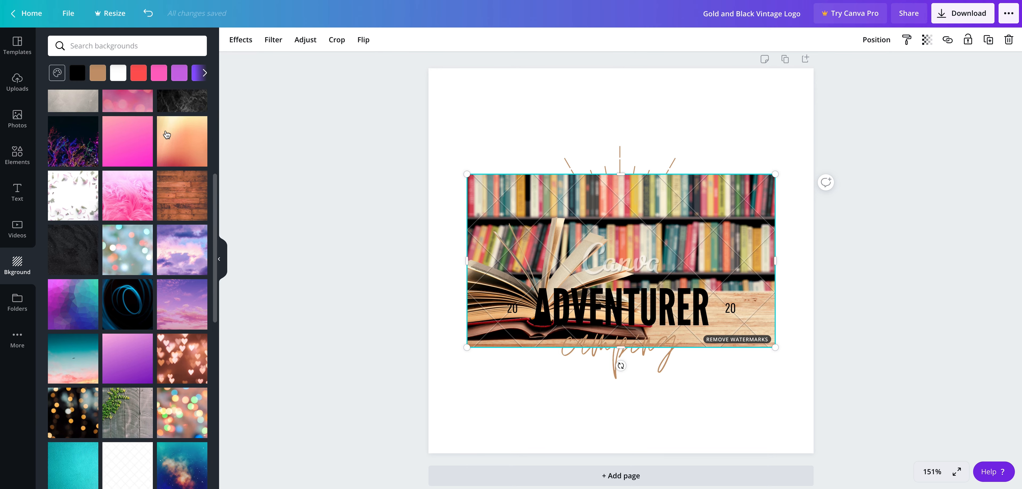
scroll(167, 134, down, 6)
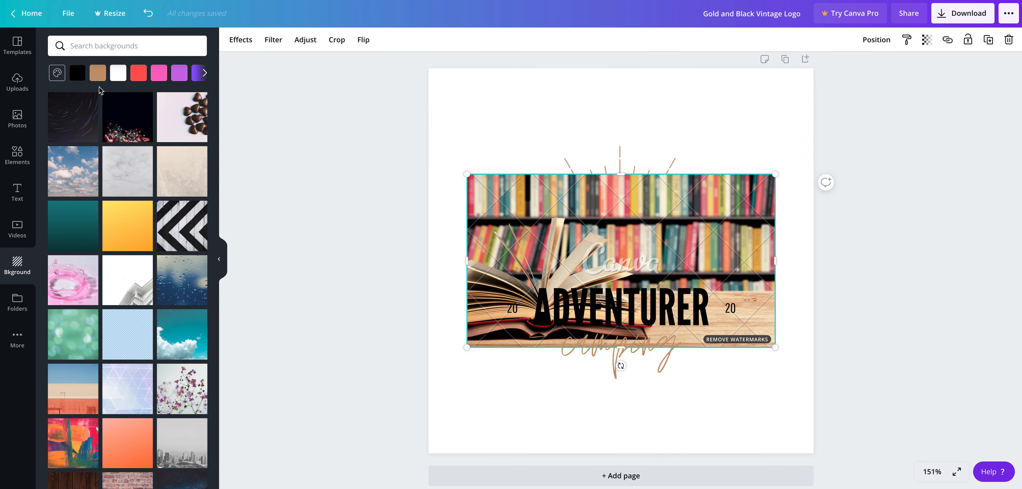
scroll(125, 256, down, 3)
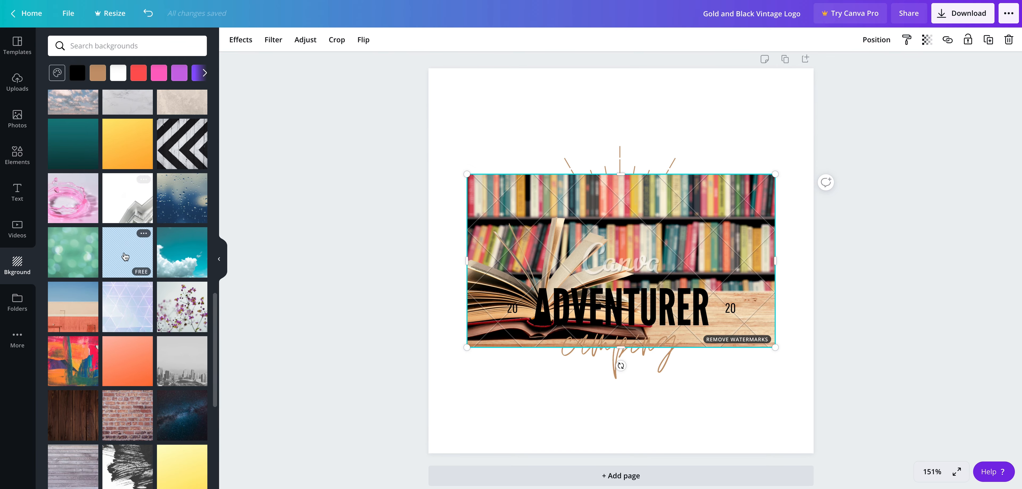
scroll(124, 178, up, 7)
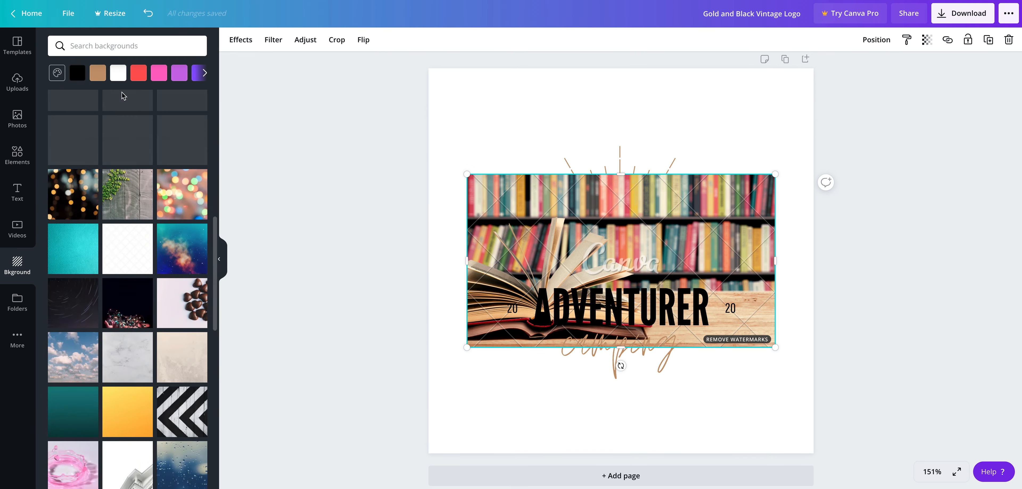
Step: Examine the design folders and the catalogue of apps and integrations, from Pexels, Facebook and Instagram to Smartmockups and Brandfetch
scroll(121, 87, up, 1)
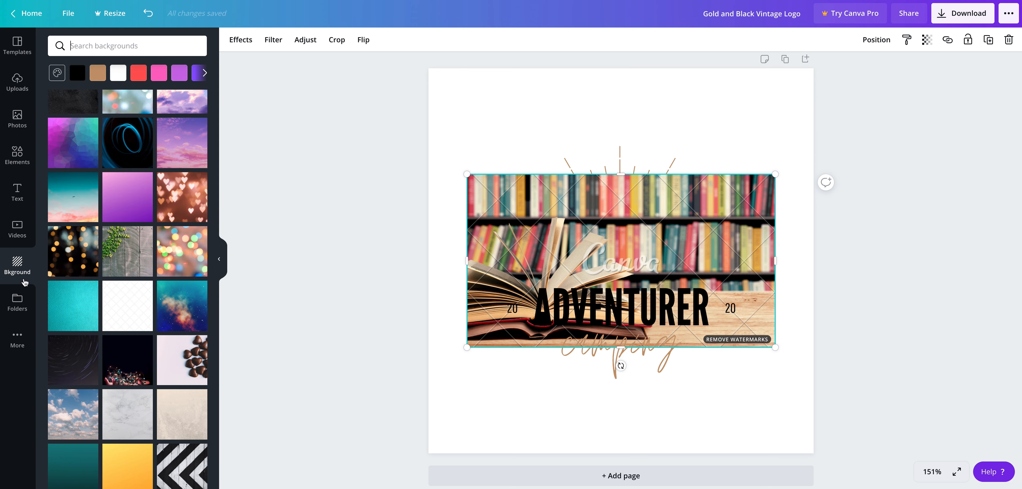
click(12, 305)
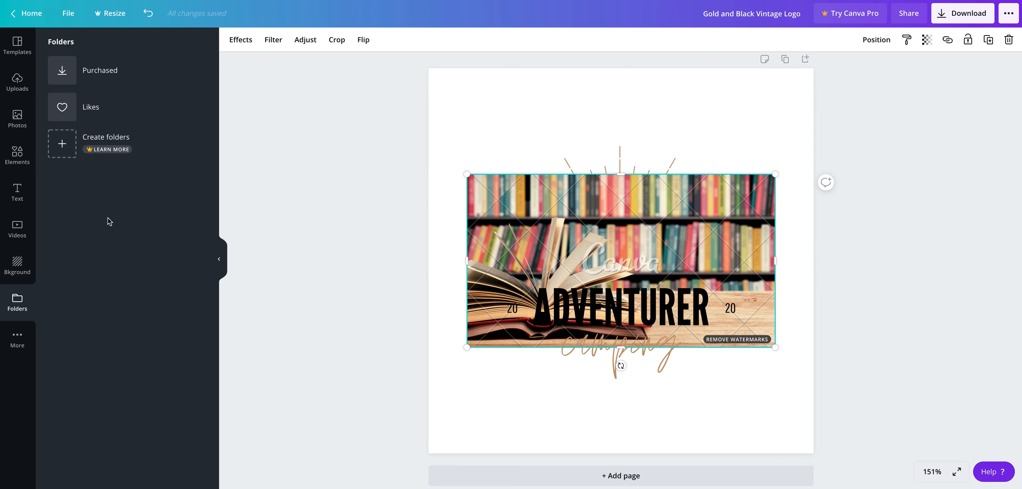
click(17, 340)
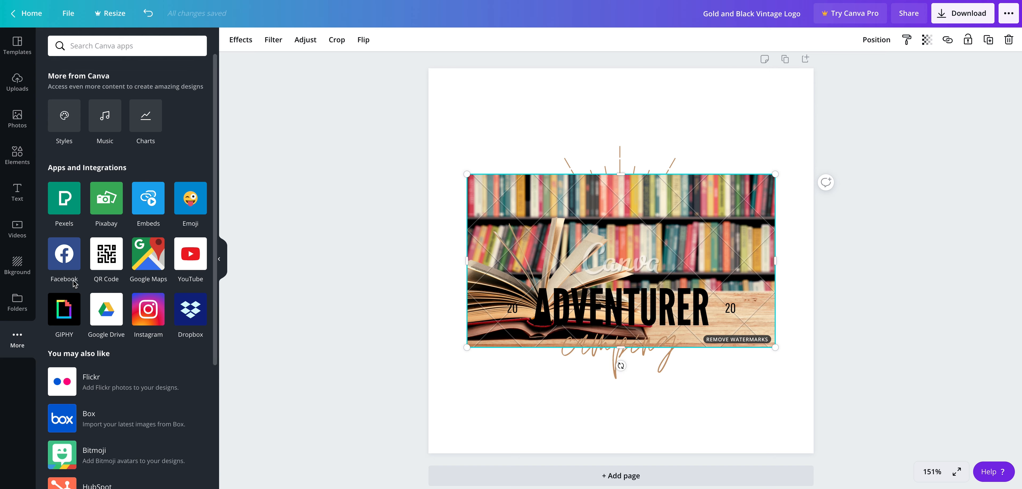
scroll(162, 273, down, 2)
scroll(162, 273, down, 1)
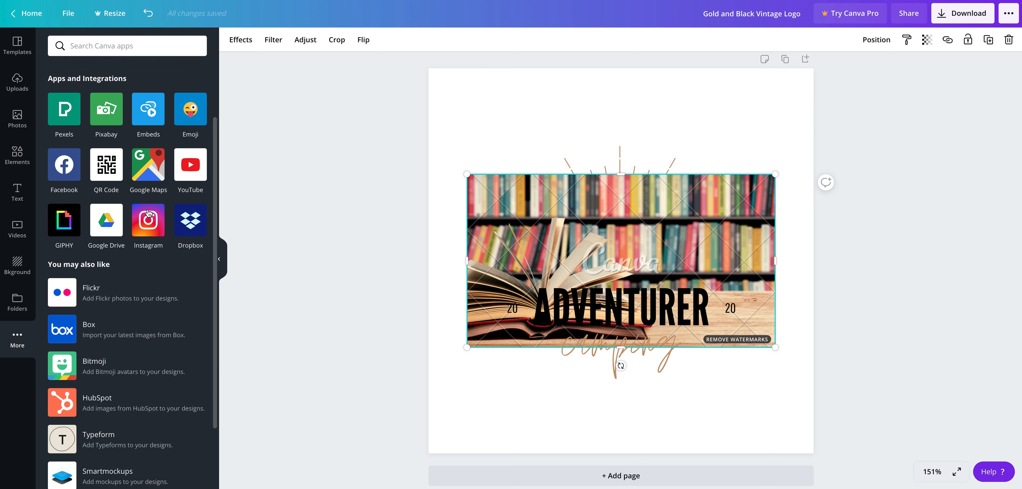
scroll(164, 250, down, 3)
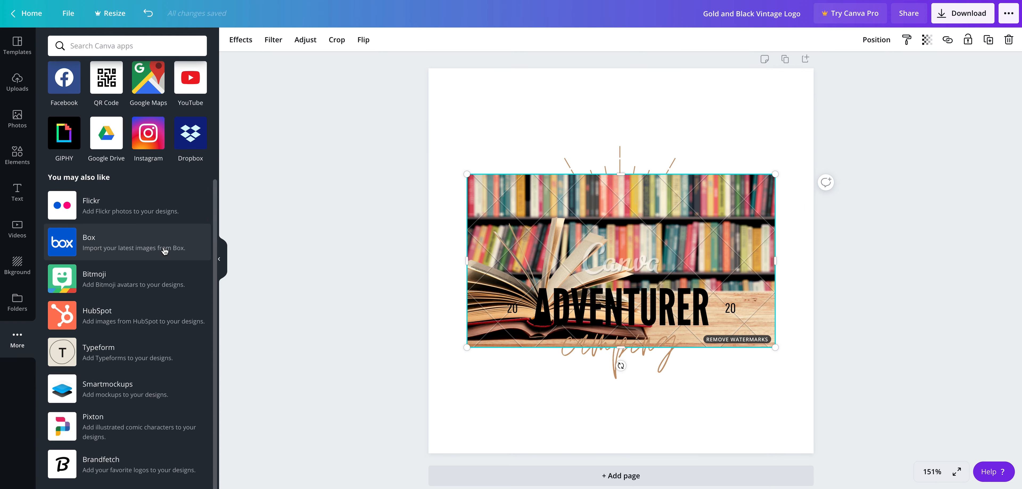
scroll(164, 250, up, 2)
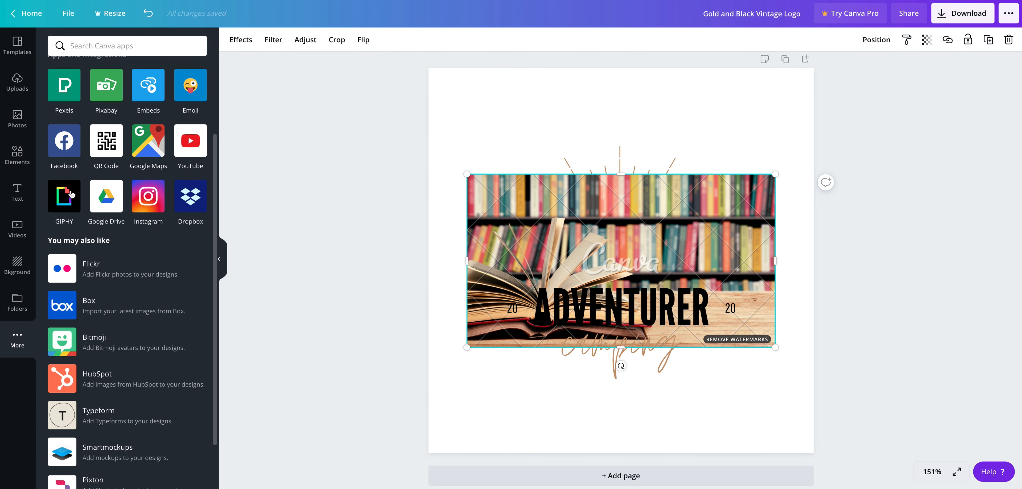
Step: Look through the GIPHY animations, remove the GIPHY app from the sidebar and return to the apps catalogue
click(66, 203)
scroll(154, 233, down, 3)
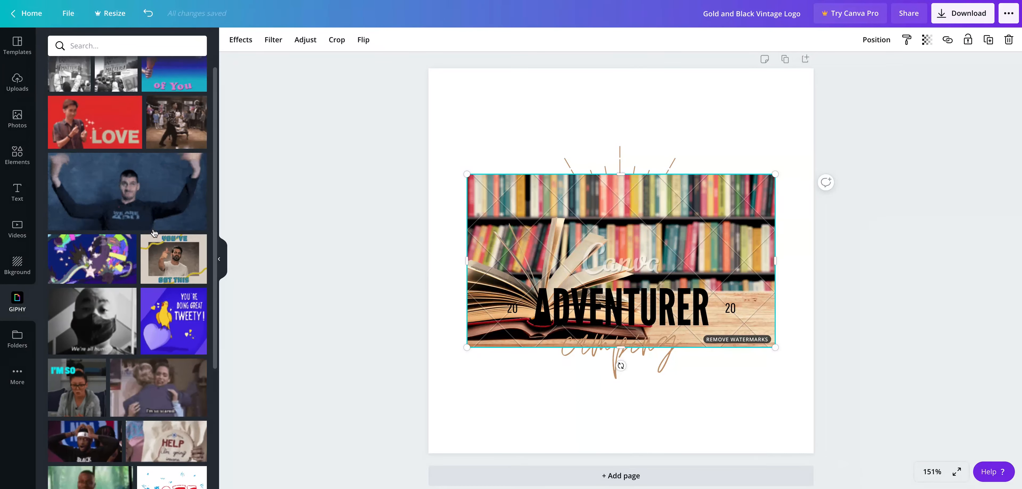
scroll(154, 234, down, 3)
scroll(154, 234, up, 2)
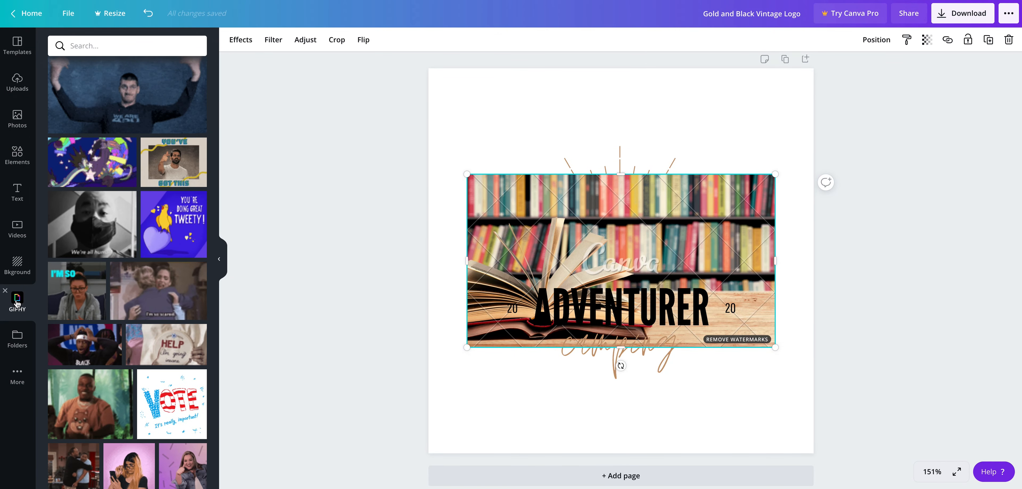
click(4, 291)
click(17, 339)
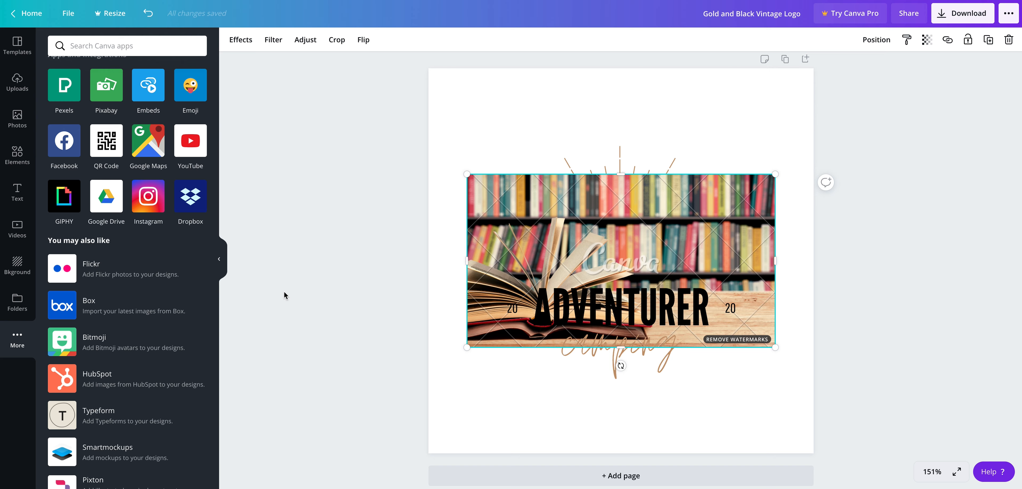
Step: Delete the bookshelf photo covering the logo and the brown line-drawn mountain above the ADVENTURER text
key(Delete)
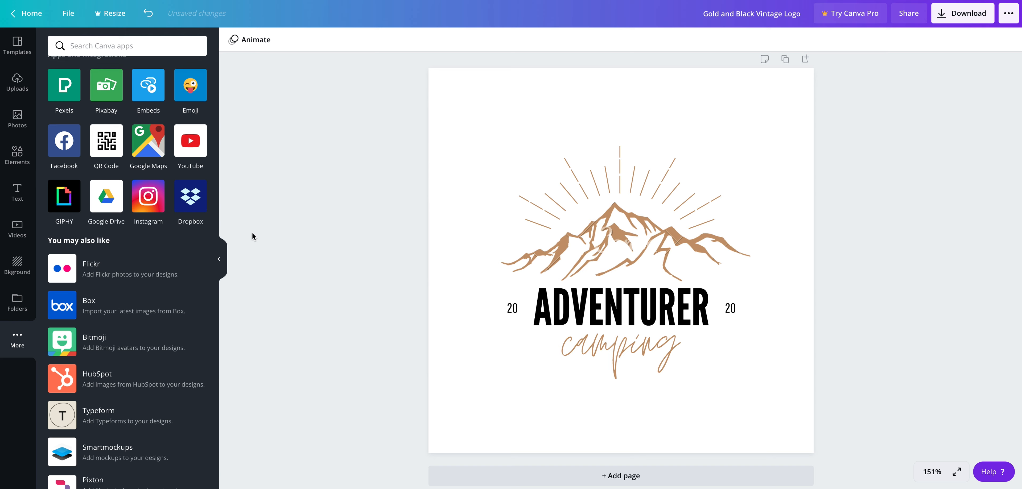
click(625, 249)
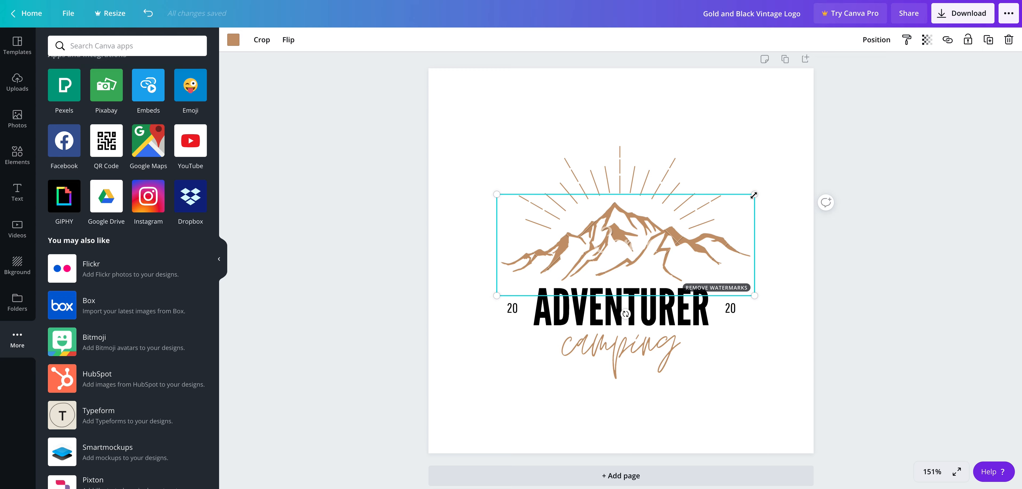
drag(747, 199, 736, 210)
mouse_move(747, 202)
mouse_down()
mouse_move(769, 192)
mouse_move(703, 226)
mouse_move(745, 199)
mouse_up()
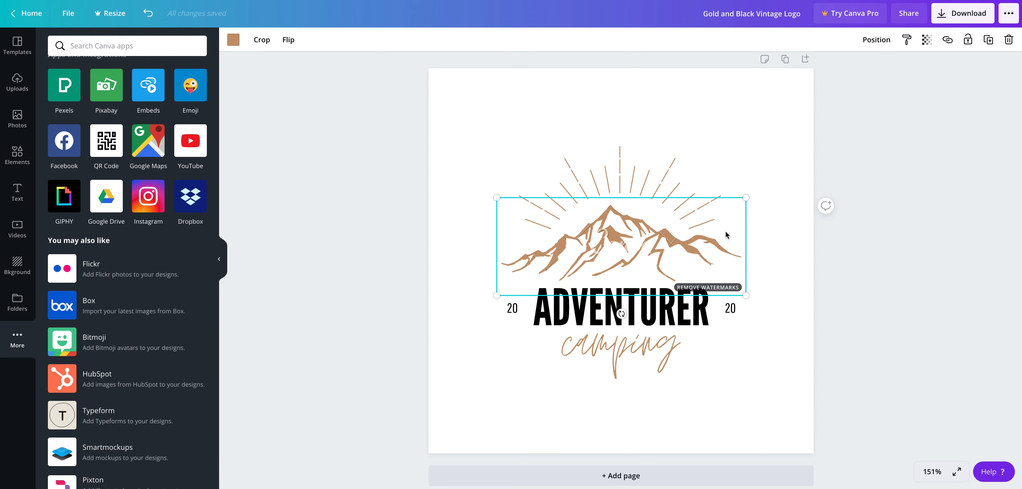
key(Delete)
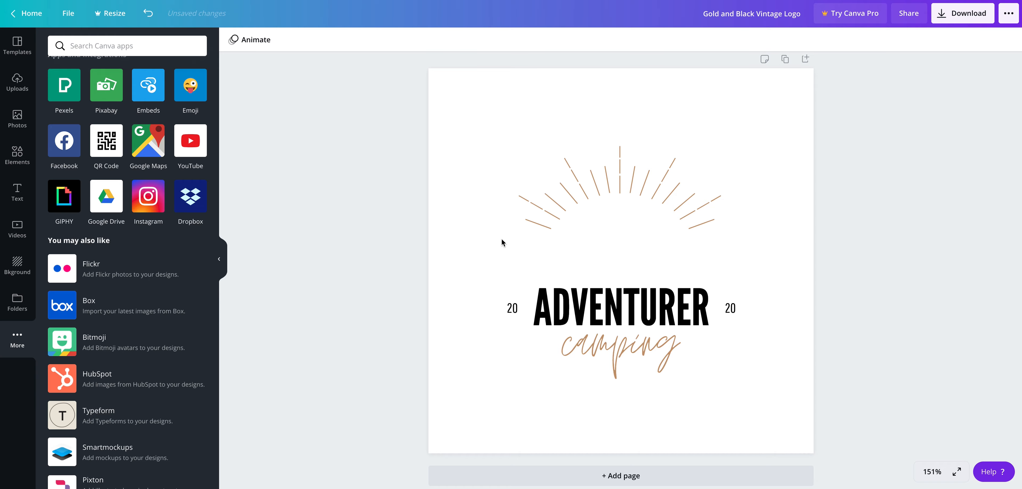
Step: Add the orange three-peak mountain graphic from the Camping Rustic Drawing elements and centre it just above the ADVENTURER text
click(17, 155)
scroll(138, 210, down, 5)
scroll(137, 209, down, 10)
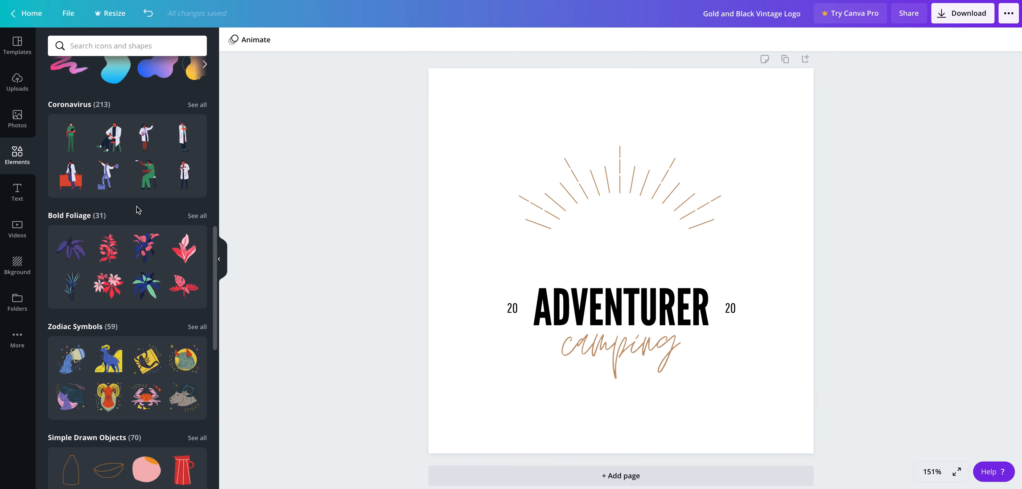
scroll(137, 209, down, 1)
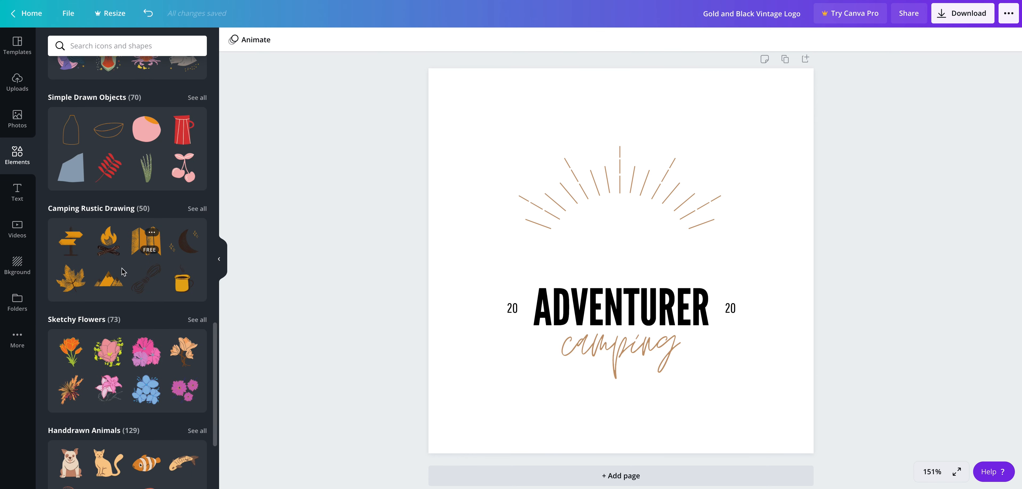
click(111, 282)
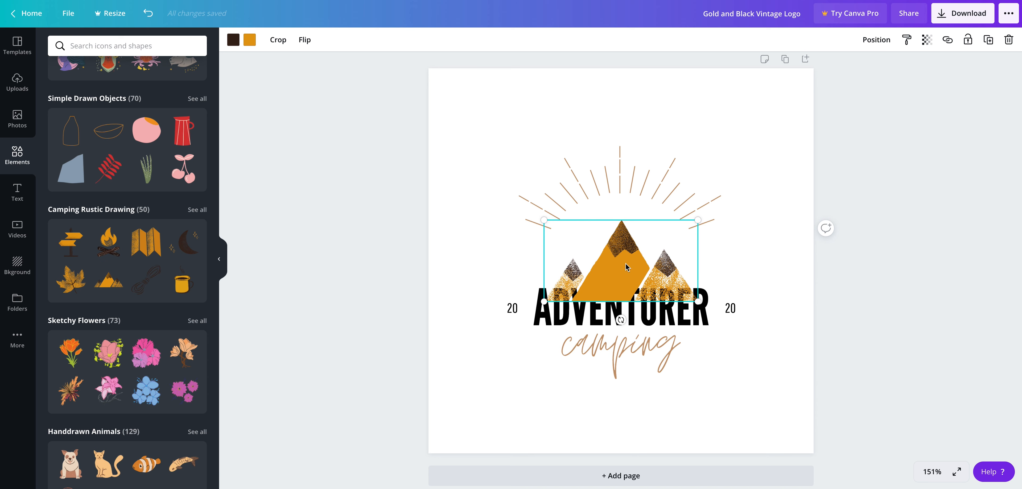
mouse_move(626, 261)
mouse_down()
mouse_move(626, 246)
mouse_move(611, 251)
mouse_move(626, 251)
mouse_up()
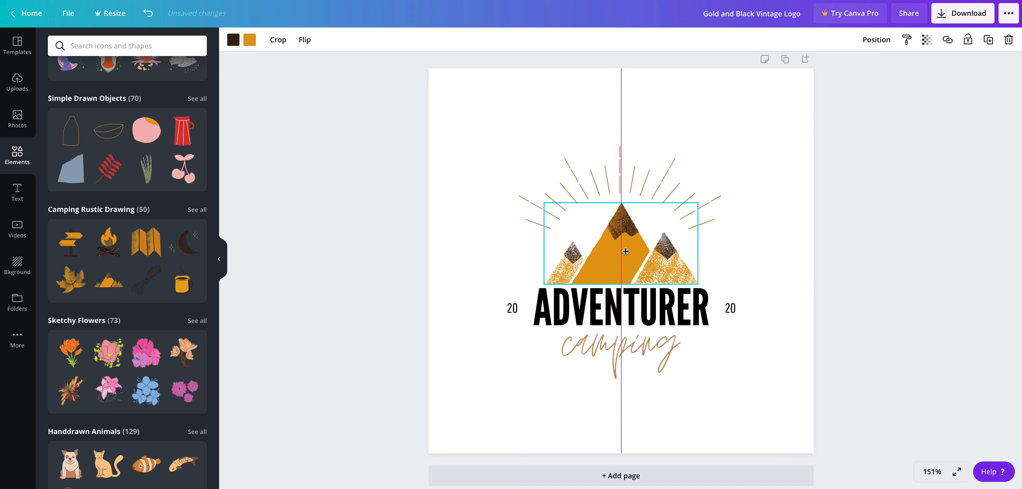
mouse_move(626, 252)
mouse_down()
mouse_move(625, 270)
mouse_move(625, 249)
mouse_up()
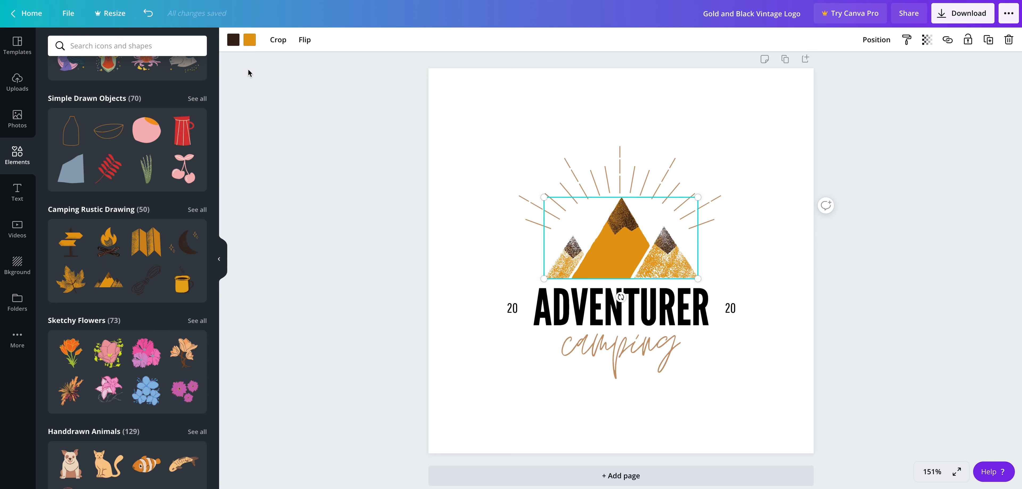
Step: Recolour the mountain graphic, making the dark peaks light green #7ED957 and the orange slopes blue
click(233, 40)
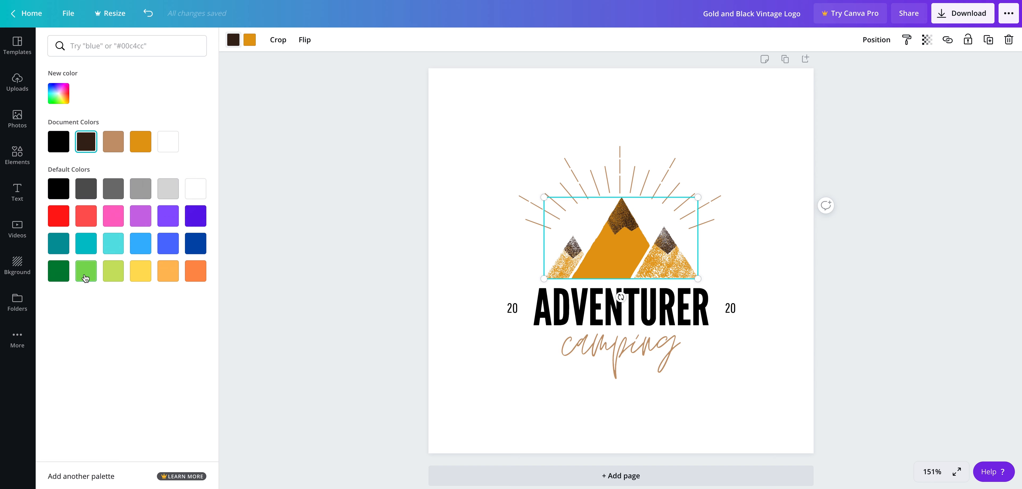
click(111, 276)
click(86, 270)
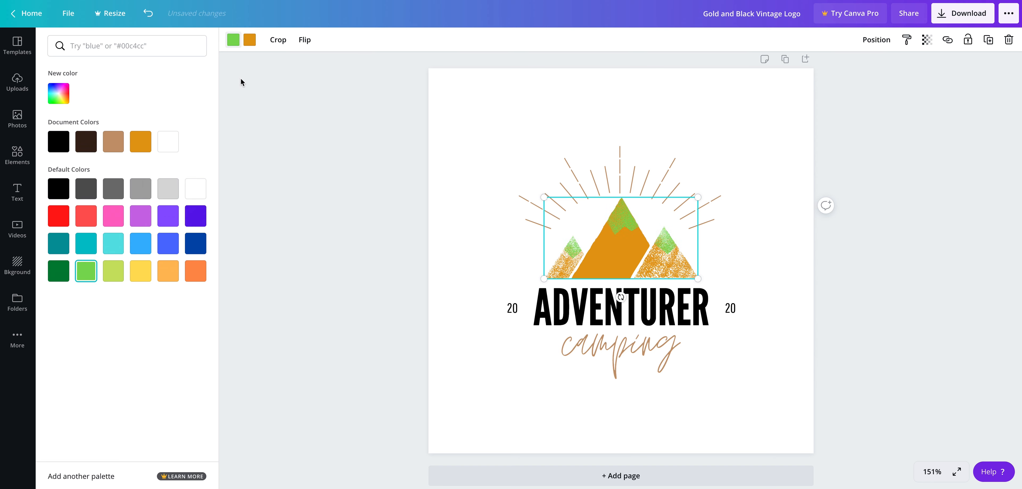
click(253, 46)
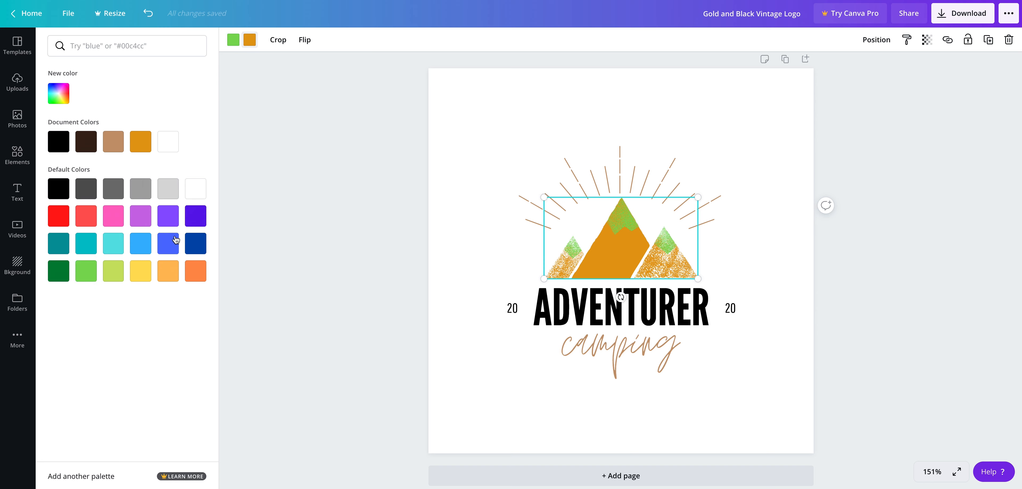
click(178, 247)
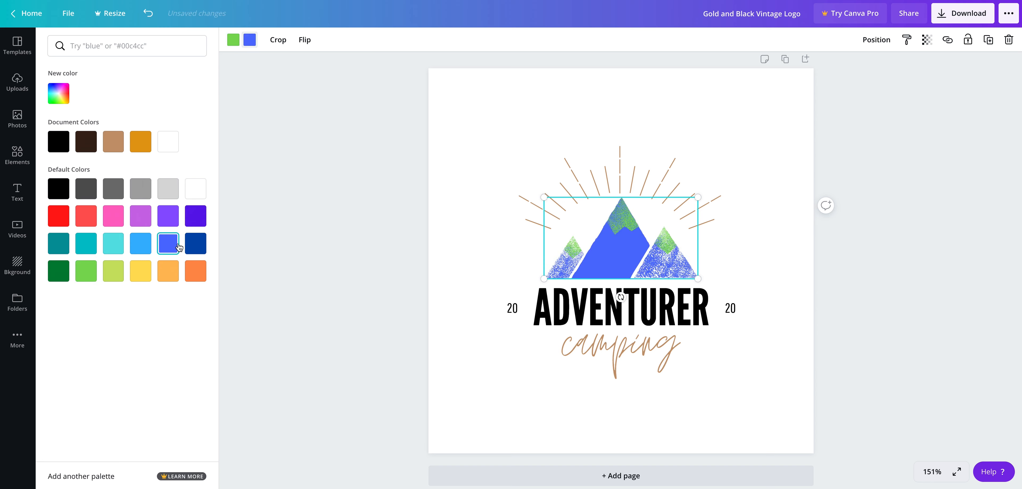
Step: Change the mountain peaks to a custom, slightly brighter green by adjusting the hue and shade
click(230, 42)
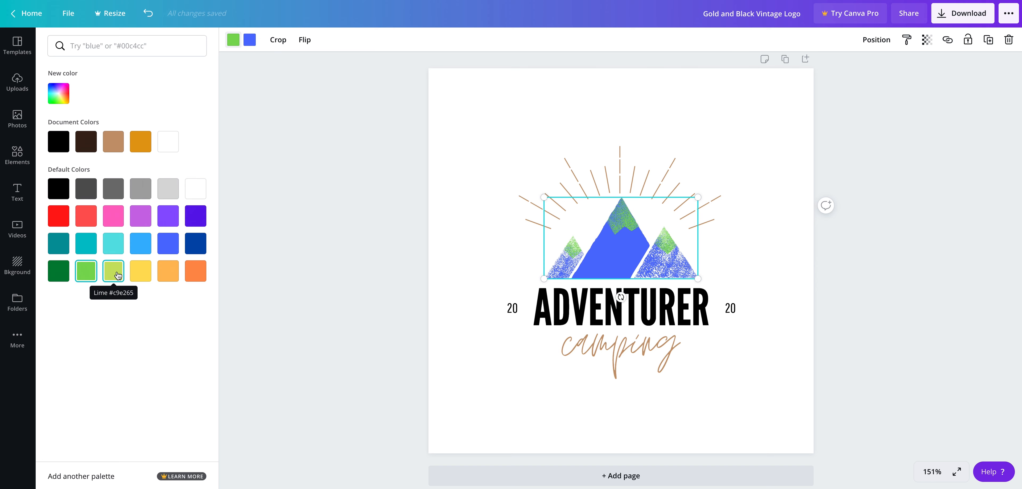
click(58, 93)
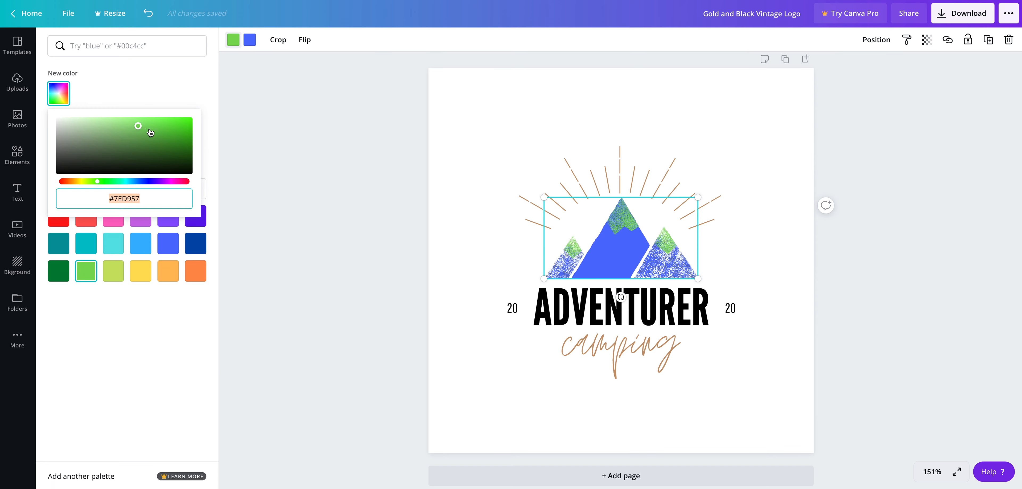
mouse_move(97, 182)
mouse_down()
mouse_move(115, 184)
mouse_move(100, 182)
mouse_up()
mouse_move(137, 128)
mouse_down()
mouse_move(140, 148)
mouse_move(145, 135)
mouse_move(131, 121)
mouse_move(140, 123)
mouse_up()
click(199, 92)
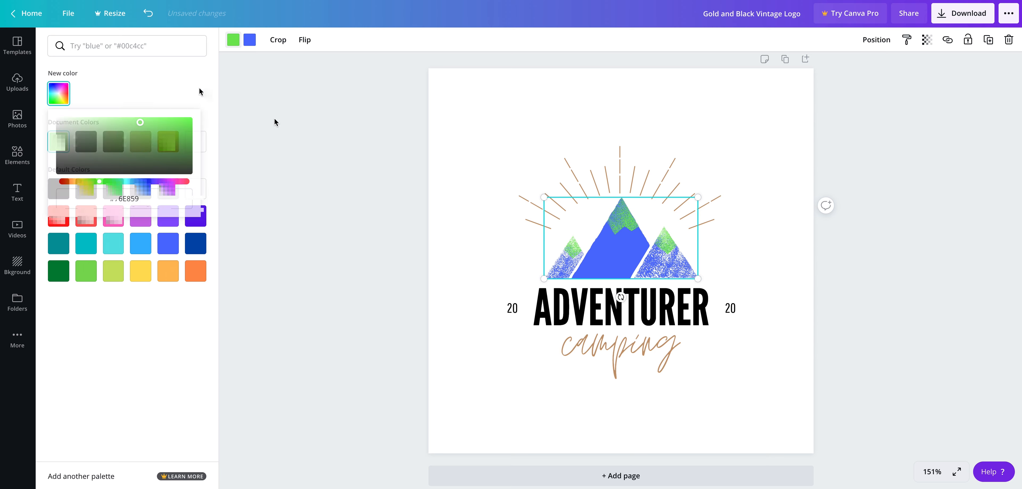
click(440, 170)
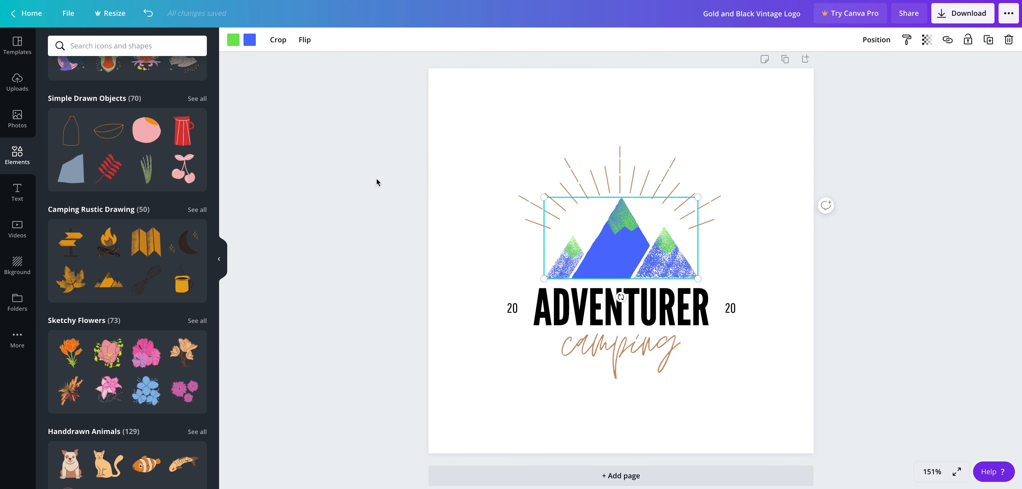
Step: Replace the brown half-circle sunburst with the full circular sunburst from the Monoline Elements collection
click(605, 183)
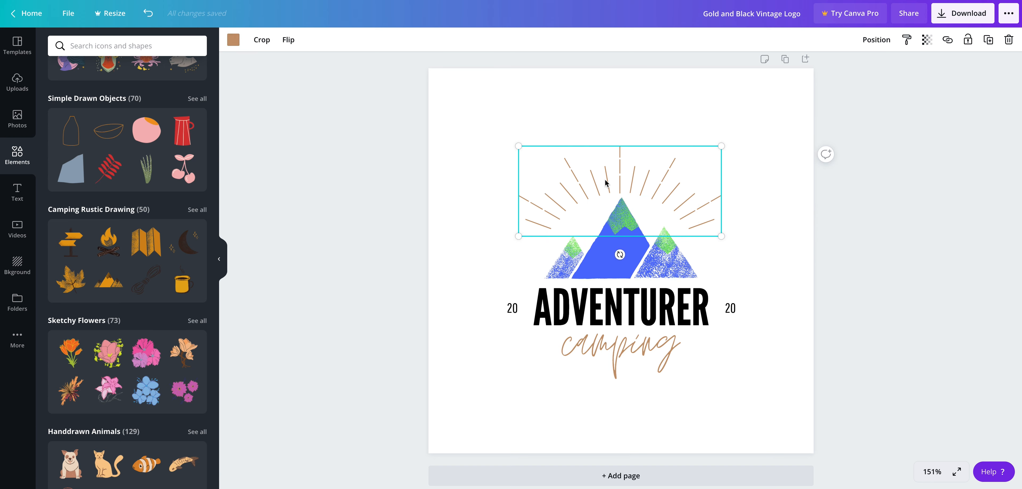
key(Delete)
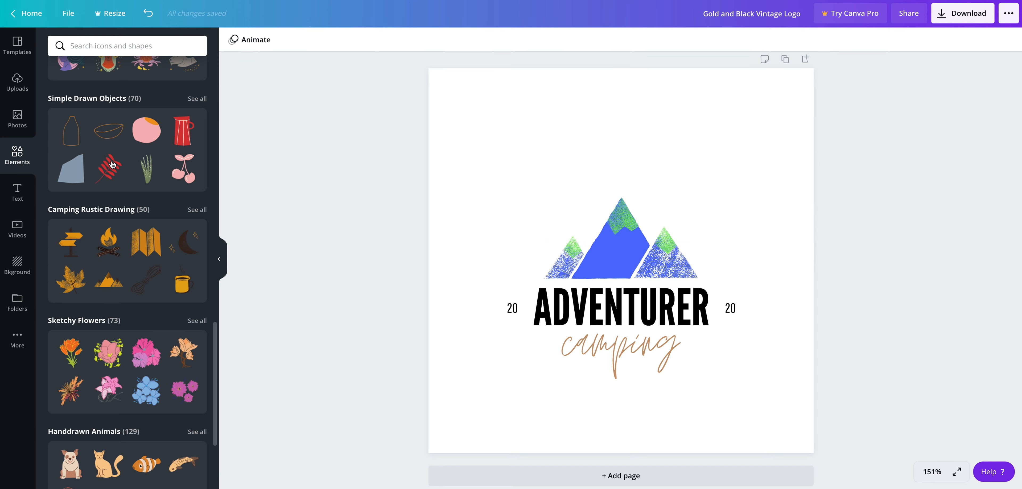
scroll(145, 214, down, 5)
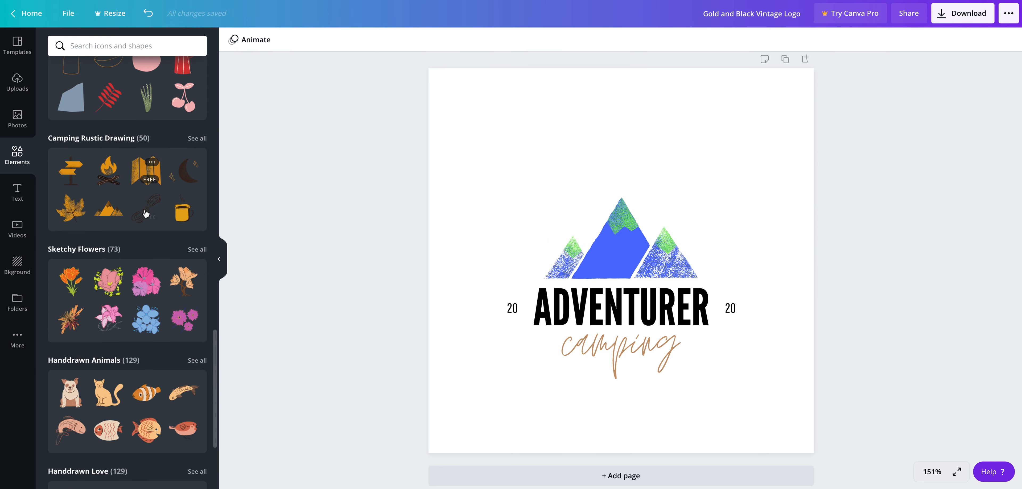
scroll(145, 214, down, 18)
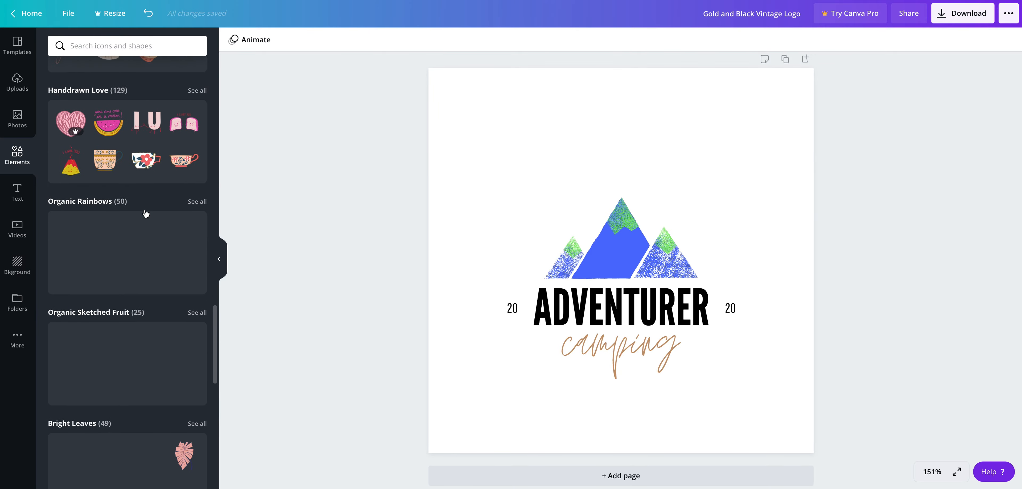
scroll(146, 213, down, 15)
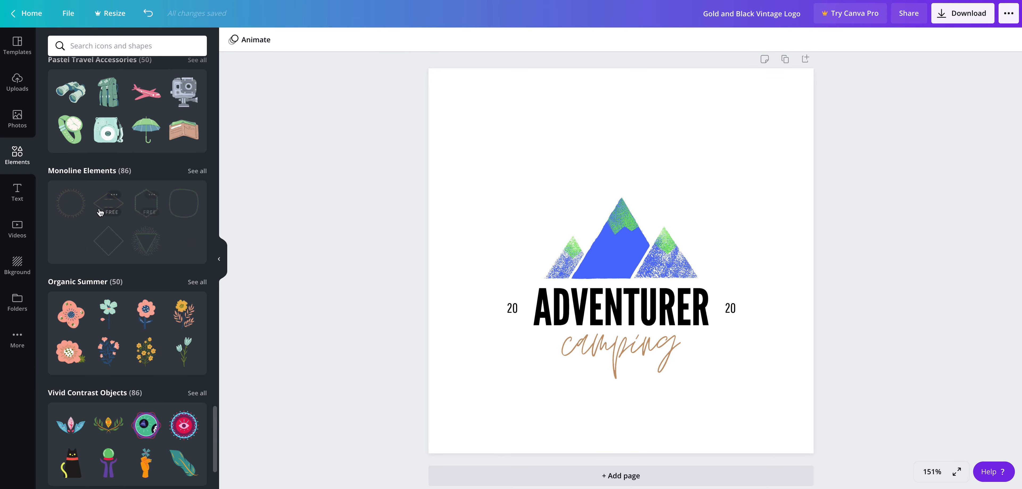
click(76, 204)
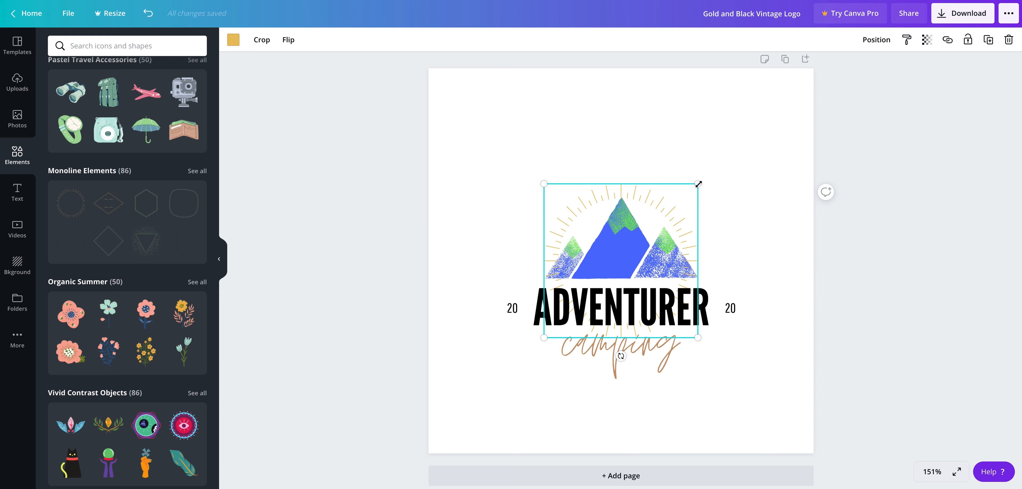
Step: Enlarge the circular sunburst and centre it horizontally around the mountains and text
drag(704, 180, 742, 144)
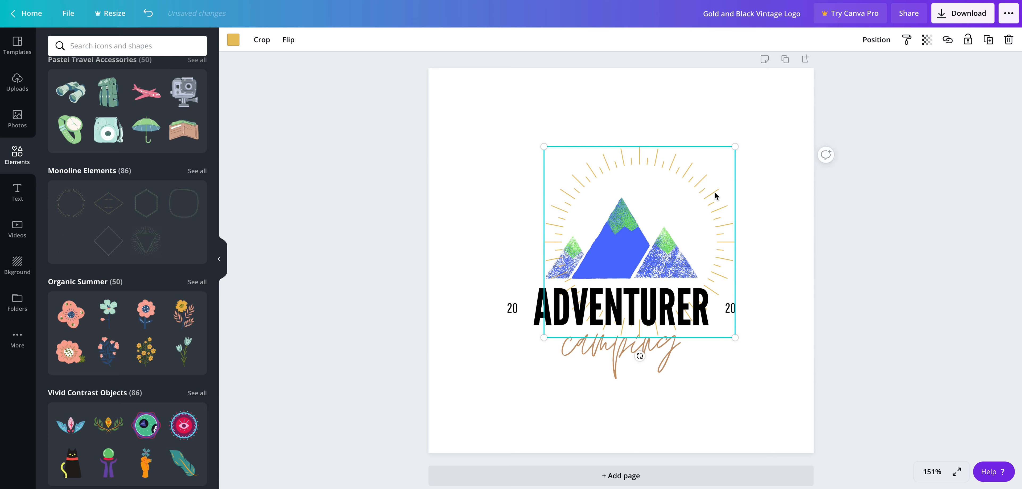
drag(715, 191, 696, 206)
mouse_move(669, 191)
mouse_down()
mouse_move(668, 199)
mouse_move(669, 185)
mouse_up()
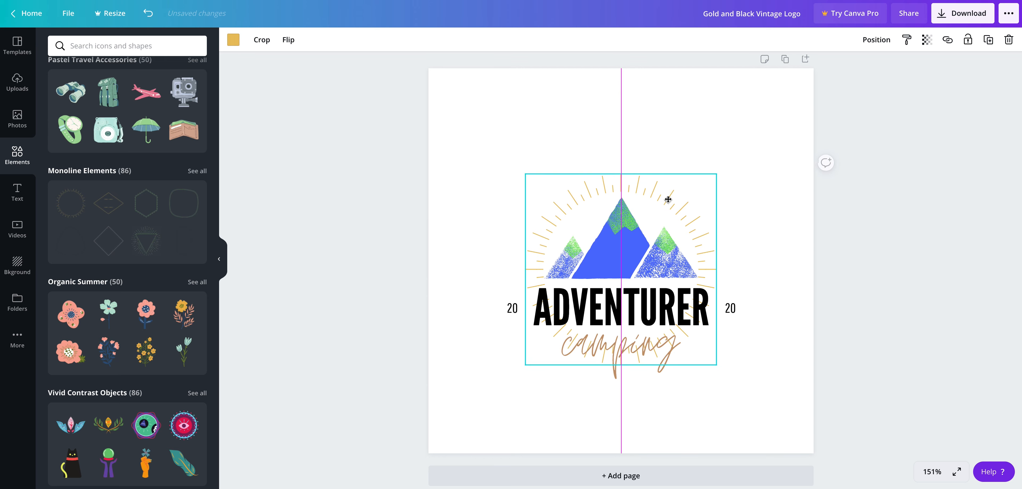
drag(716, 160, 691, 186)
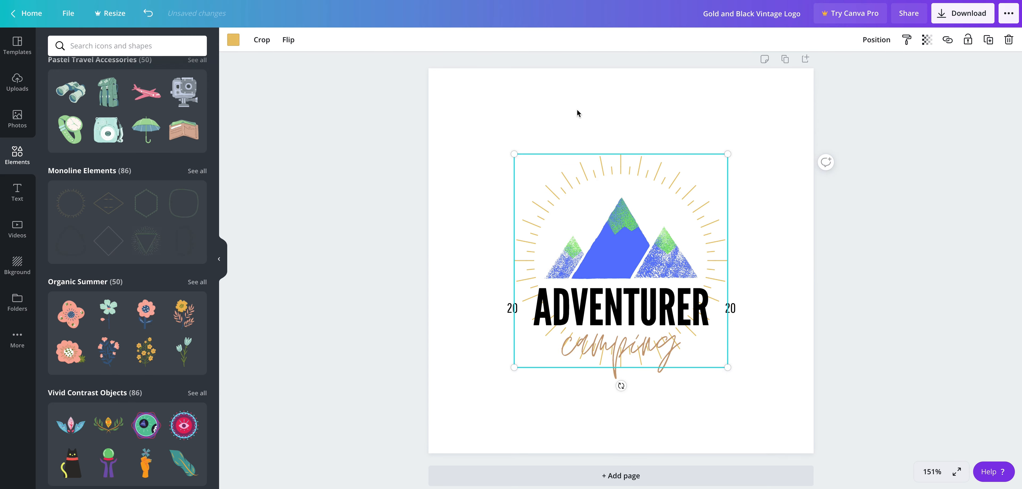
Step: Crop the lower part off the circular sunburst so its rays end just above the ADVENTURER text
click(261, 41)
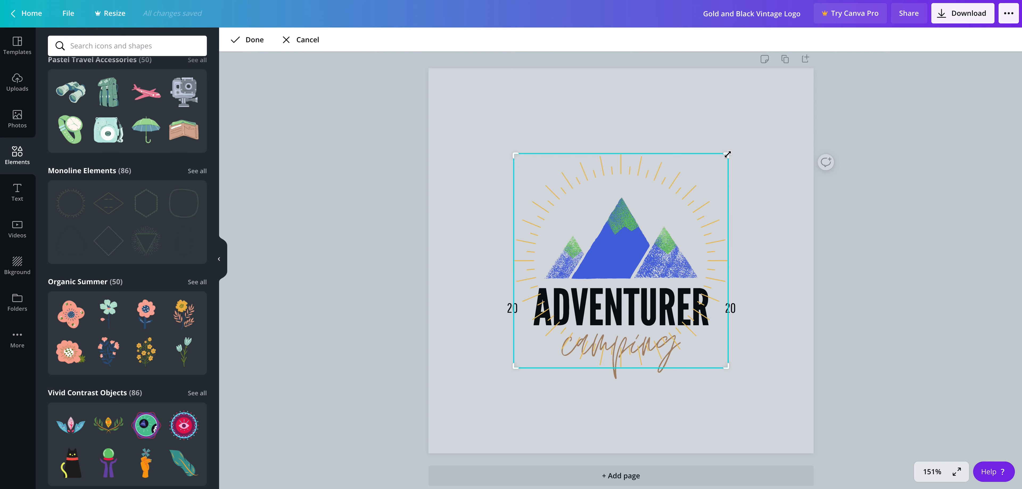
scroll(763, 326, up, 1)
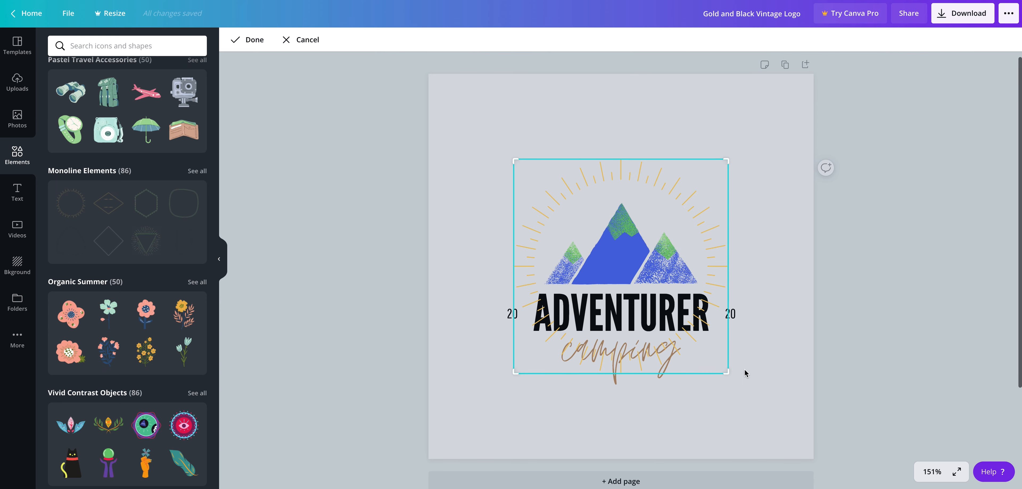
scroll(729, 373, up, 1)
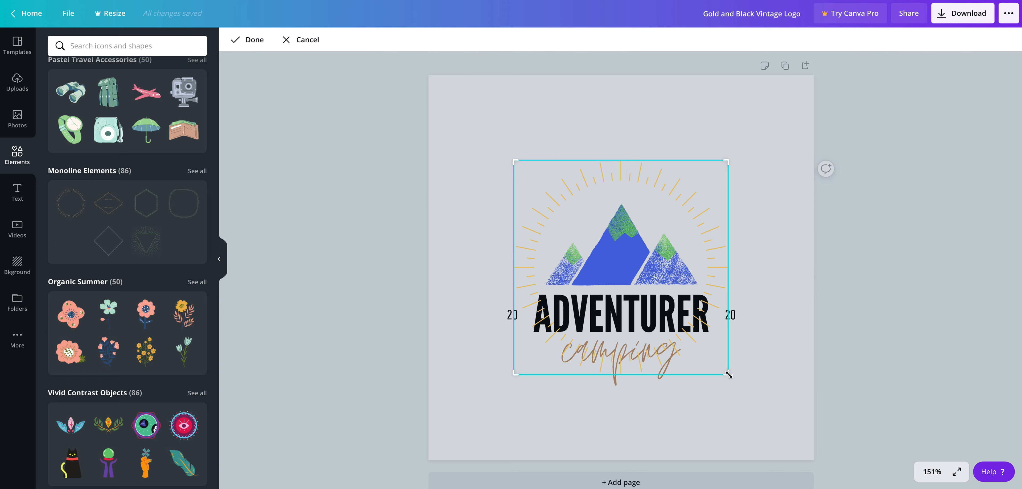
scroll(730, 374, down, 1)
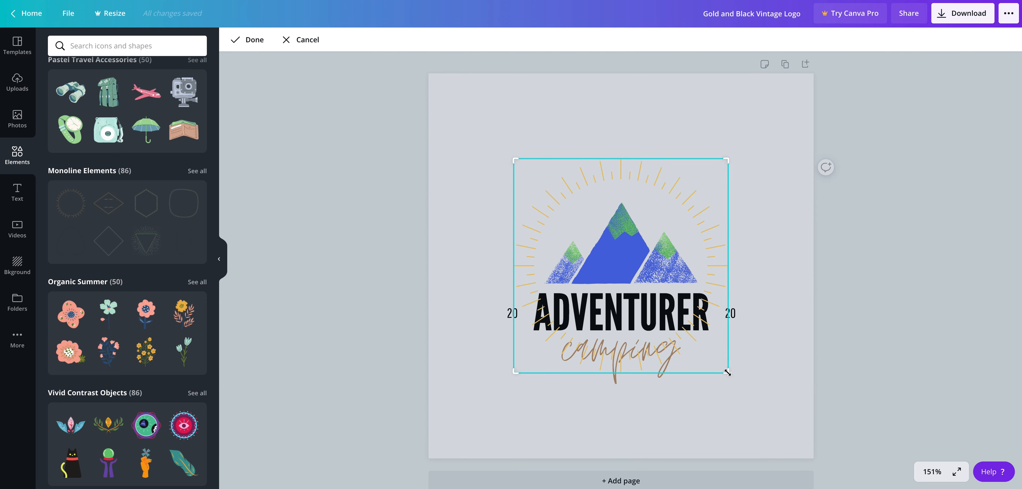
scroll(728, 373, down, 1)
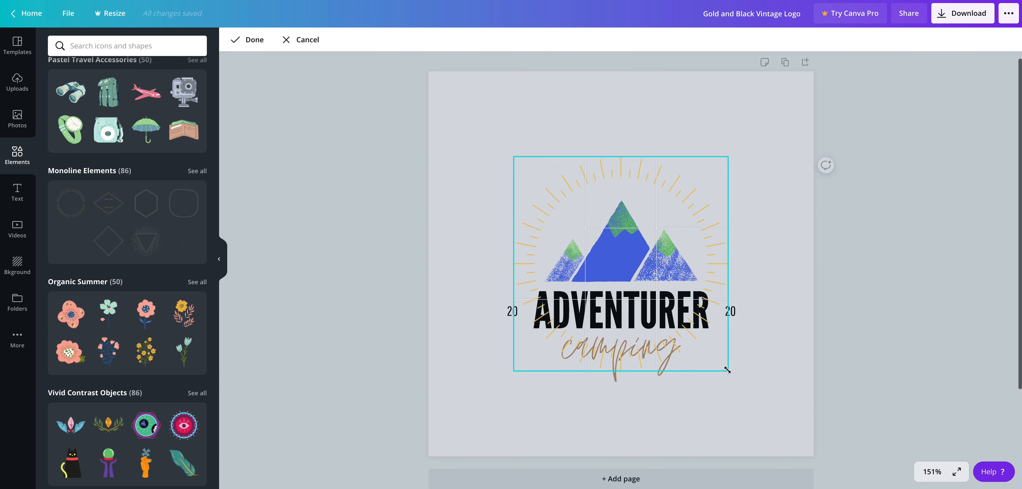
drag(727, 371, 729, 287)
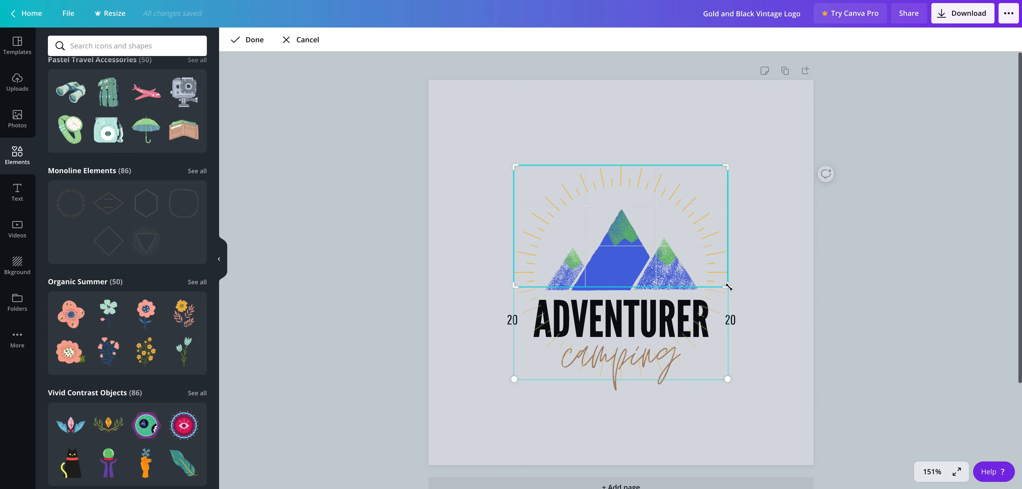
click(247, 40)
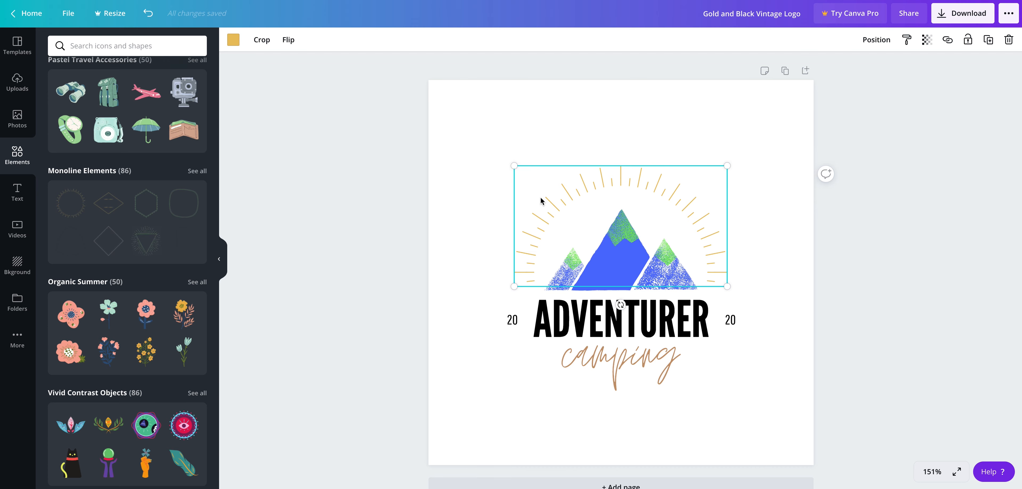
Step: Recolour the cropped sunburst from the default colours with the light turquoise swatch
click(233, 40)
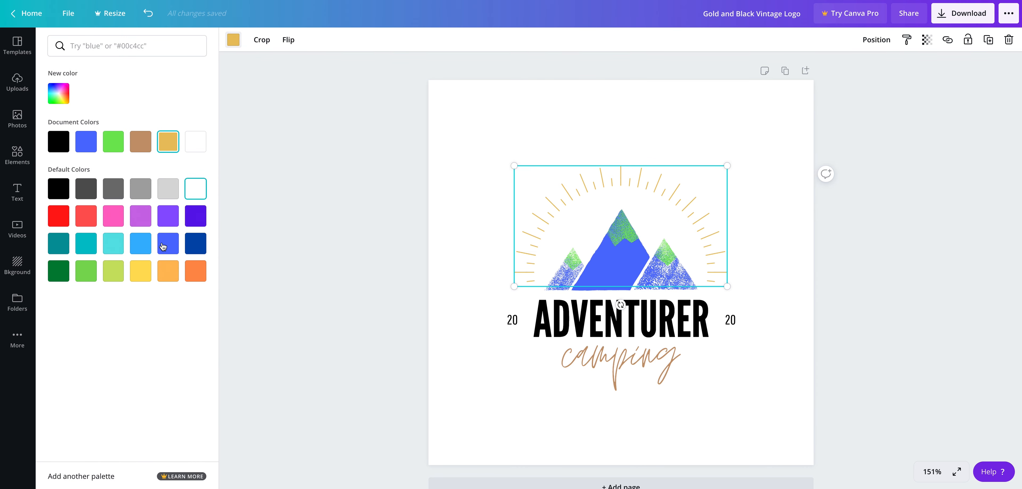
click(110, 244)
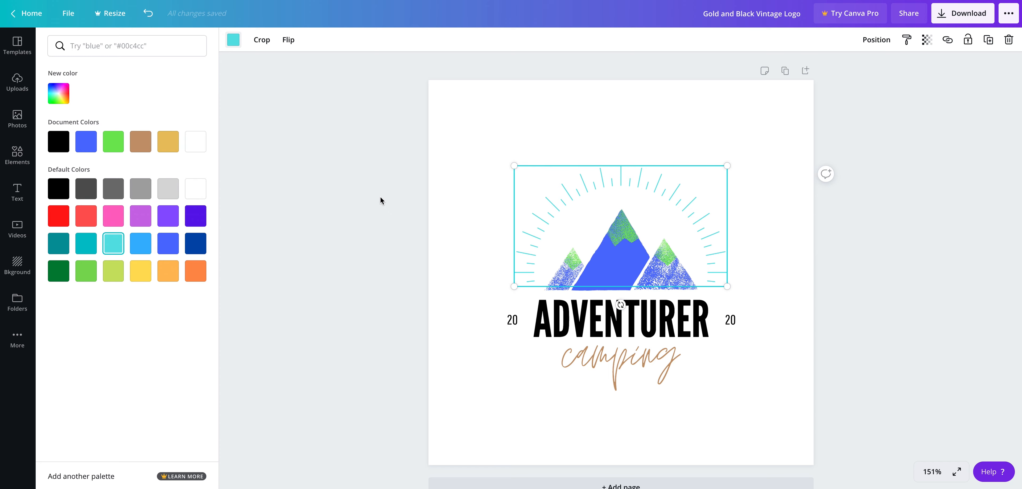
key(Escape)
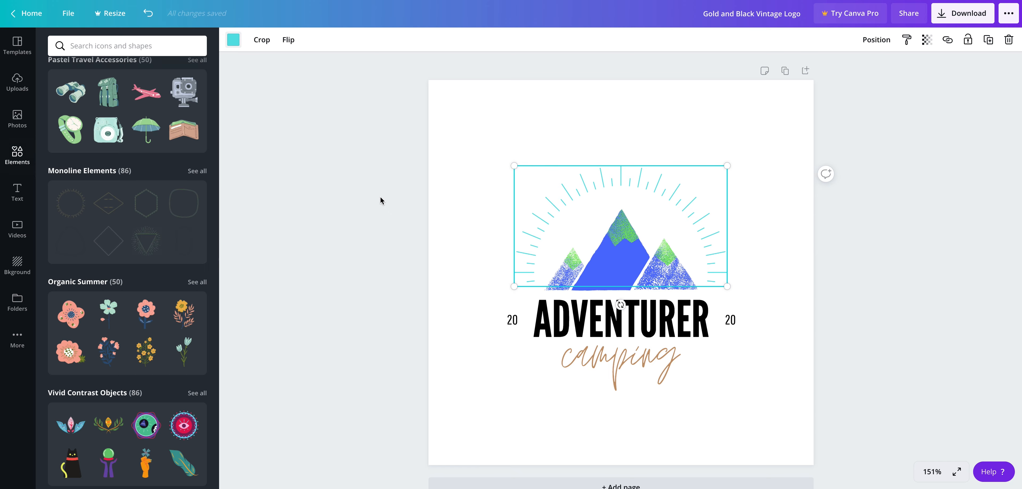
Step: Replace the ADVENTURER heading text with BLUE-GREEN, joining the two words with a hyphen
click(594, 309)
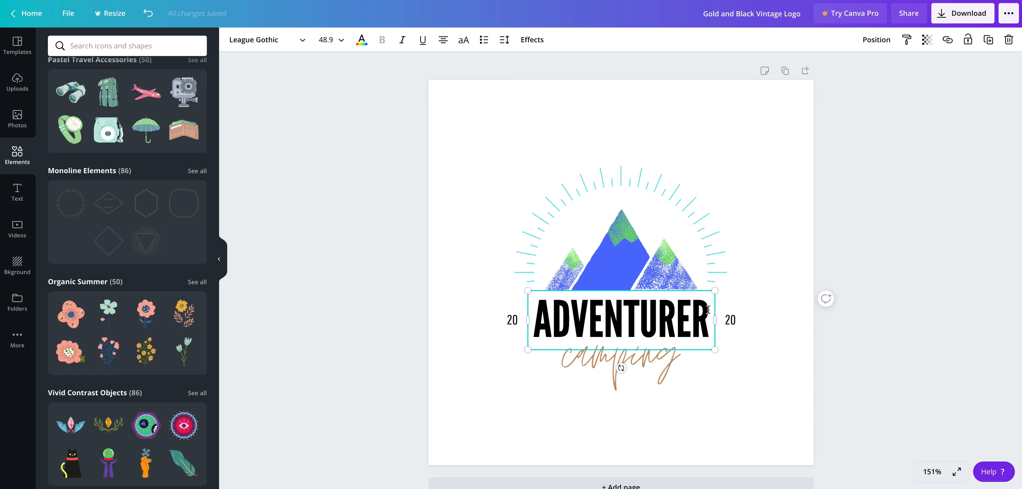
drag(707, 309, 538, 312)
key(BackSpace)
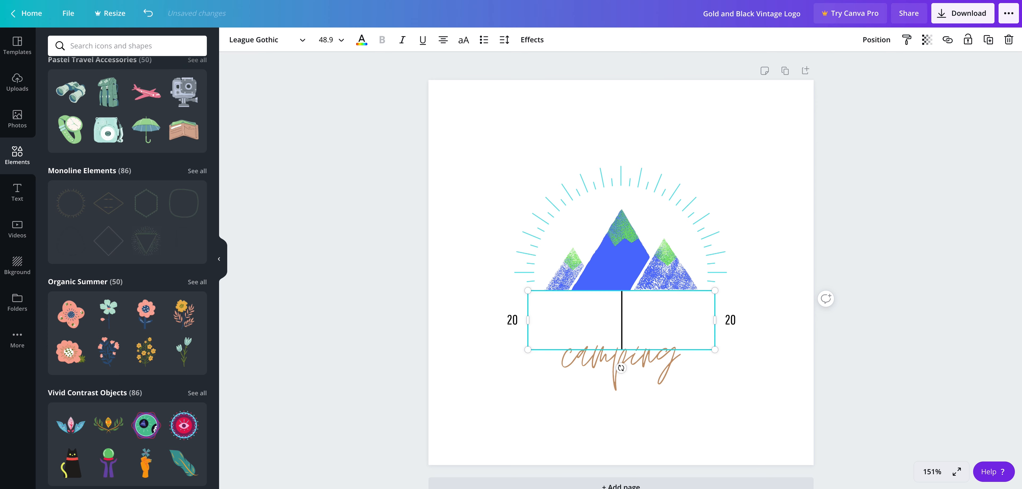
text(BLUE GREEN)
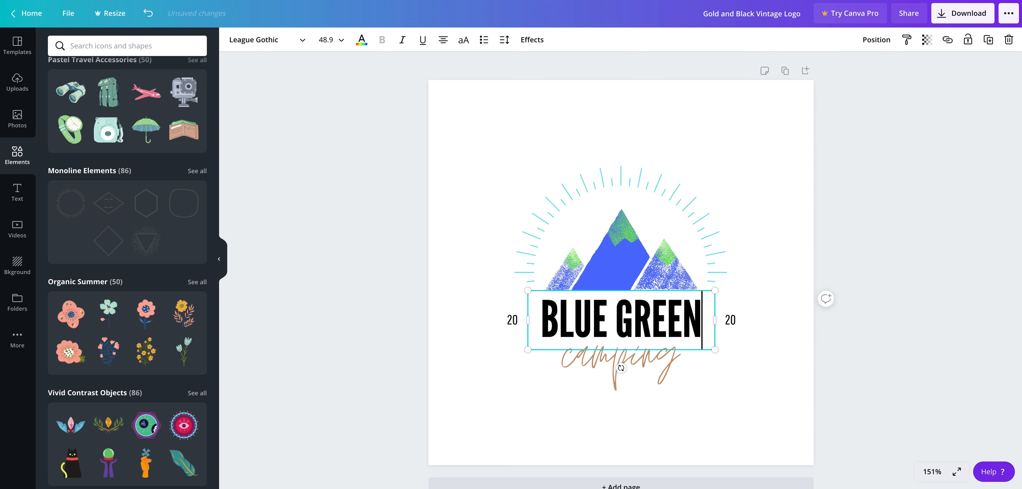
click(616, 318)
key(BackSpace)
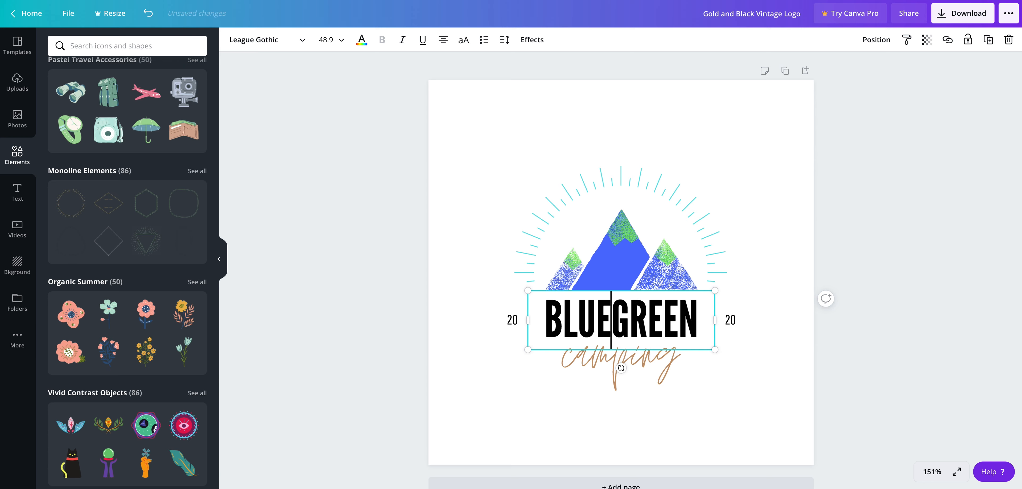
text(-)
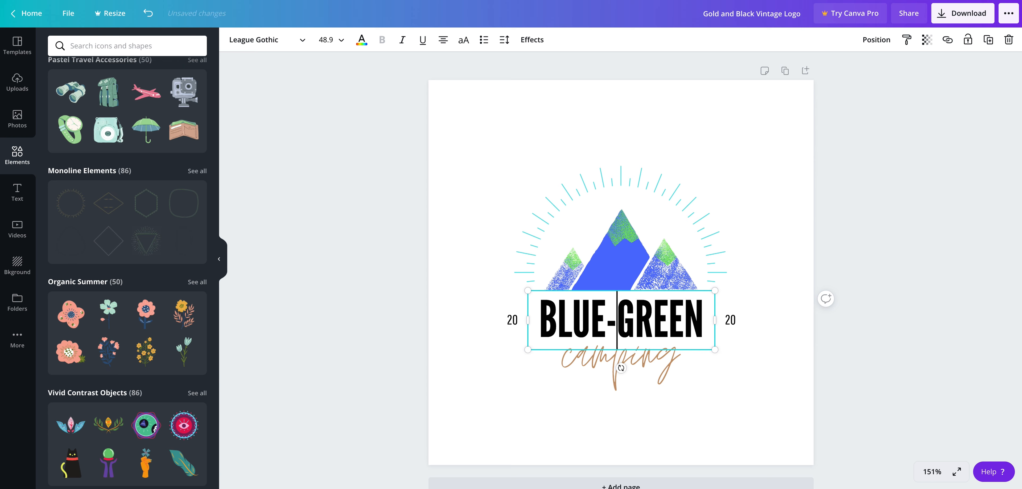
click(458, 278)
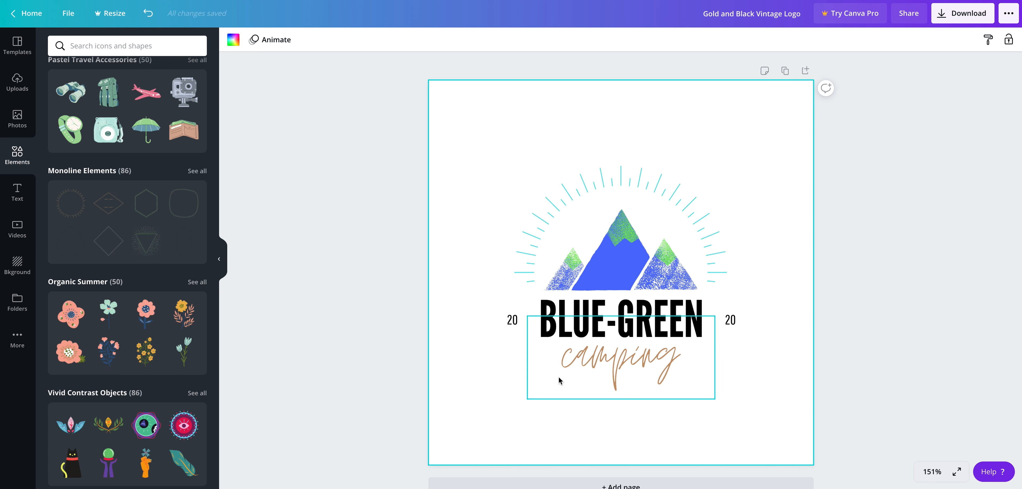
Step: Change the BLUE-GREEN heading's font to Josefin Sans Regular
click(579, 310)
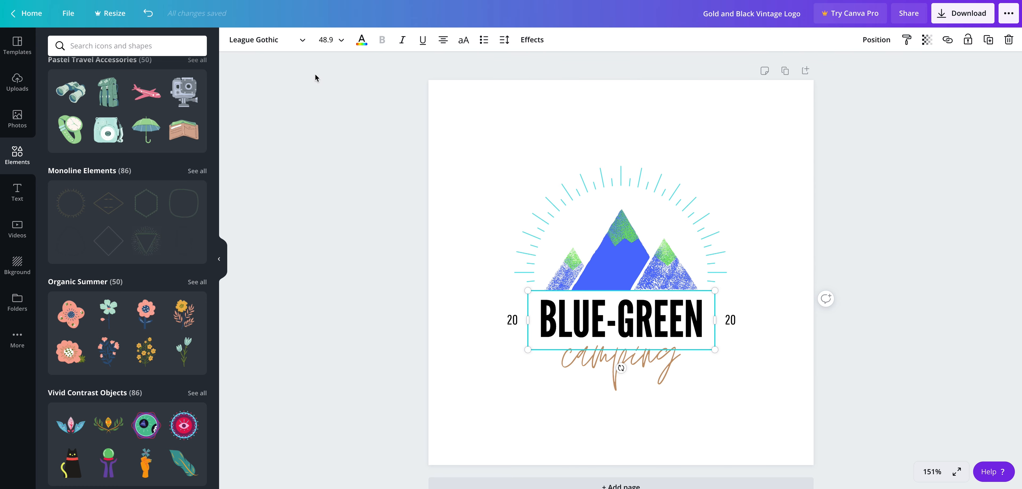
click(304, 44)
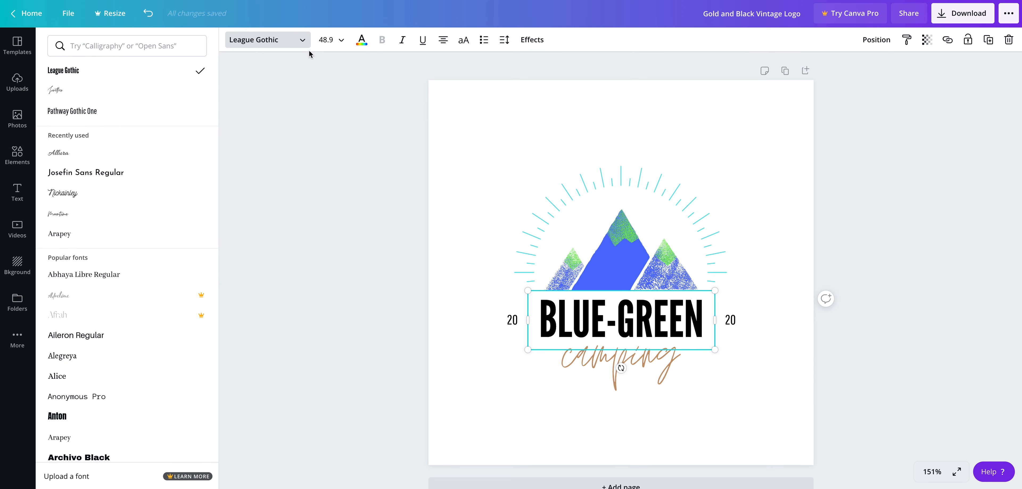
scroll(187, 198, down, 5)
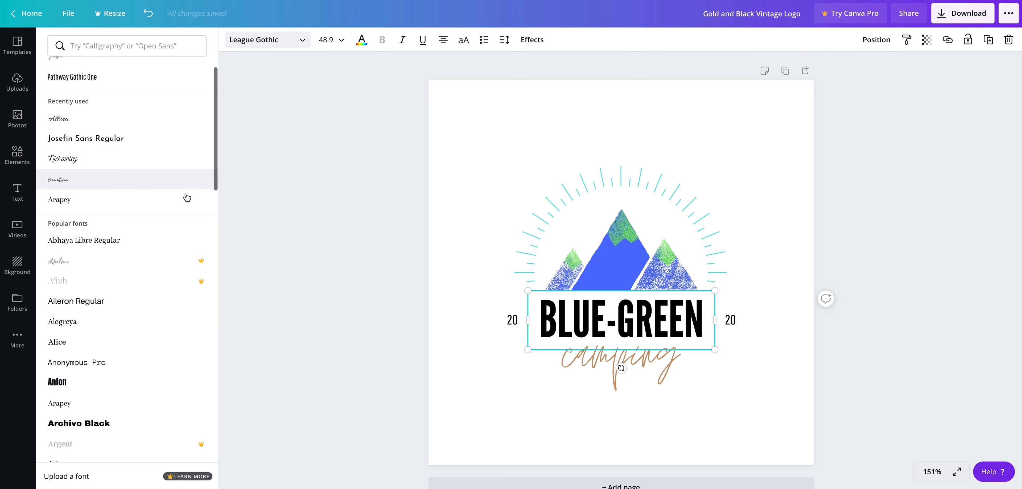
scroll(187, 197, down, 4)
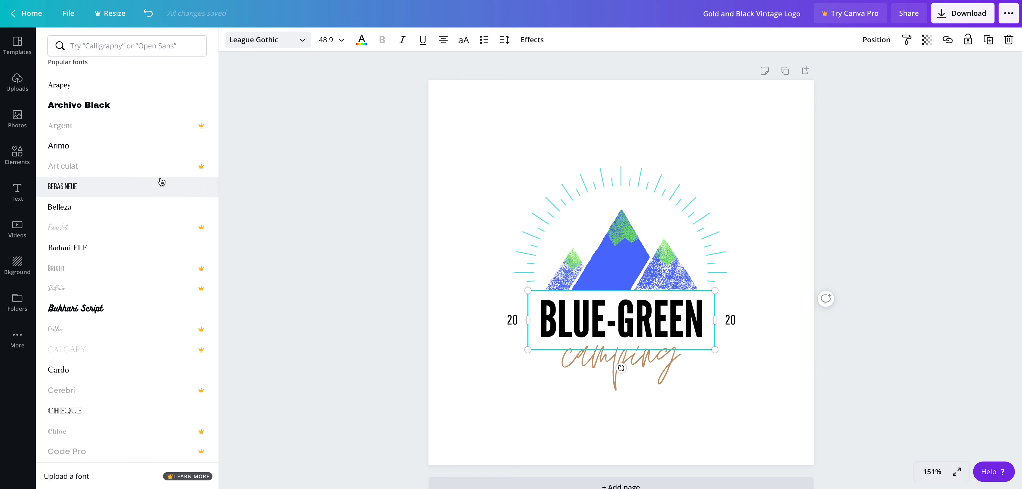
scroll(159, 178, down, 3)
scroll(158, 176, down, 15)
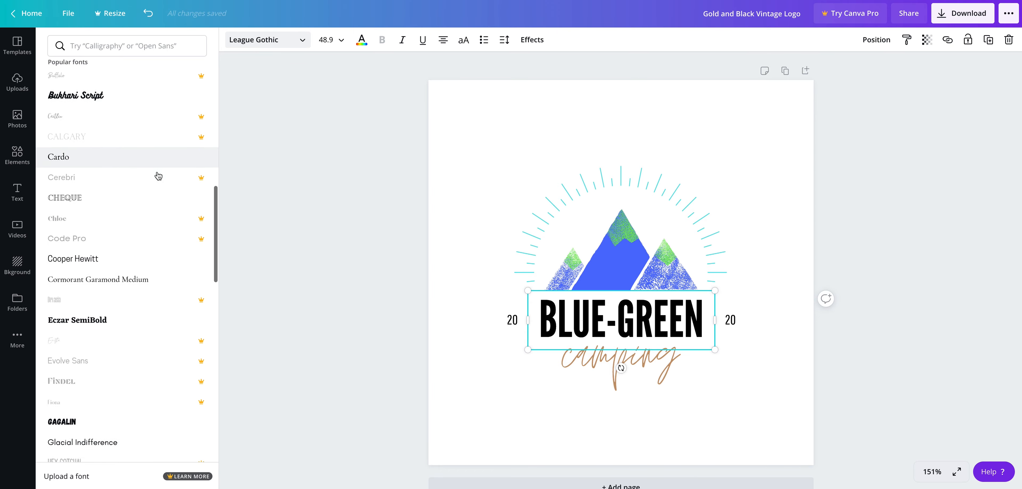
scroll(158, 177, down, 1)
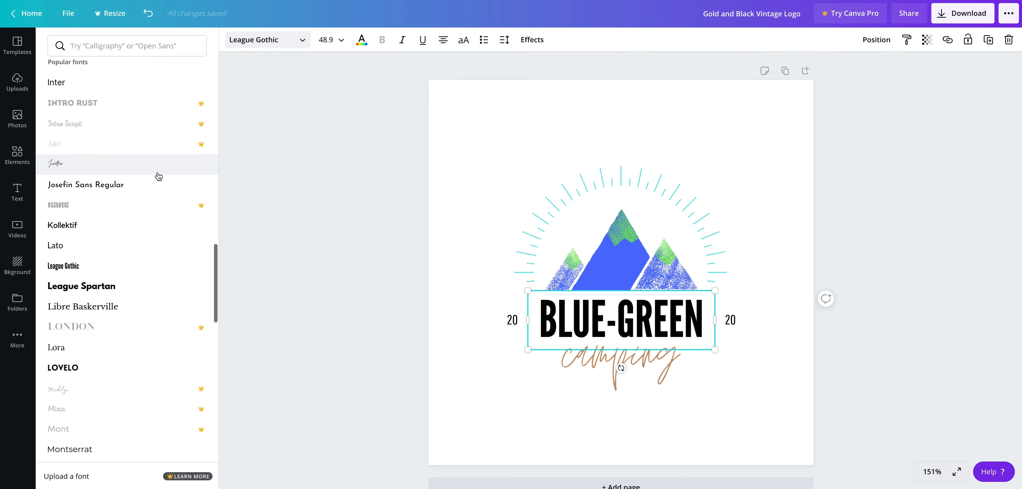
click(102, 190)
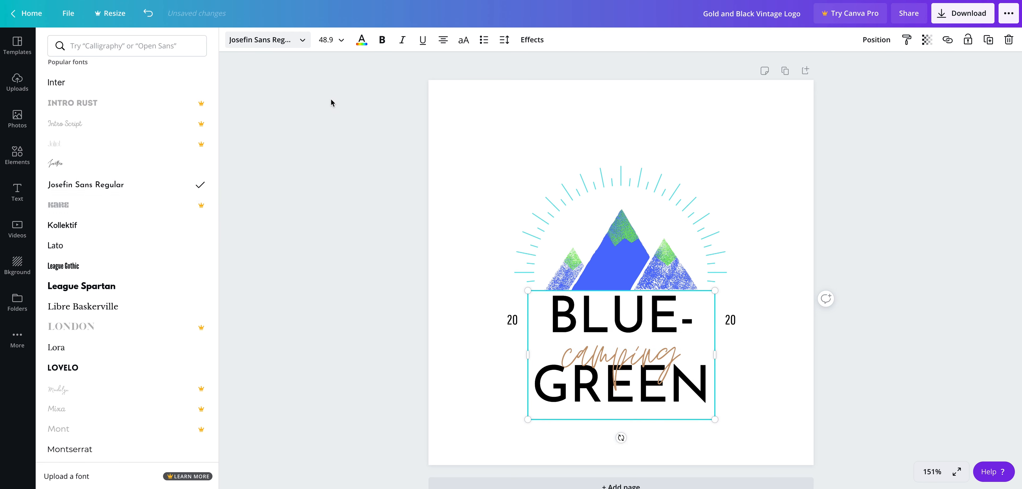
Step: Set the BLUE-GREEN heading's font size to 28 and move it slightly down below the mountains
click(342, 41)
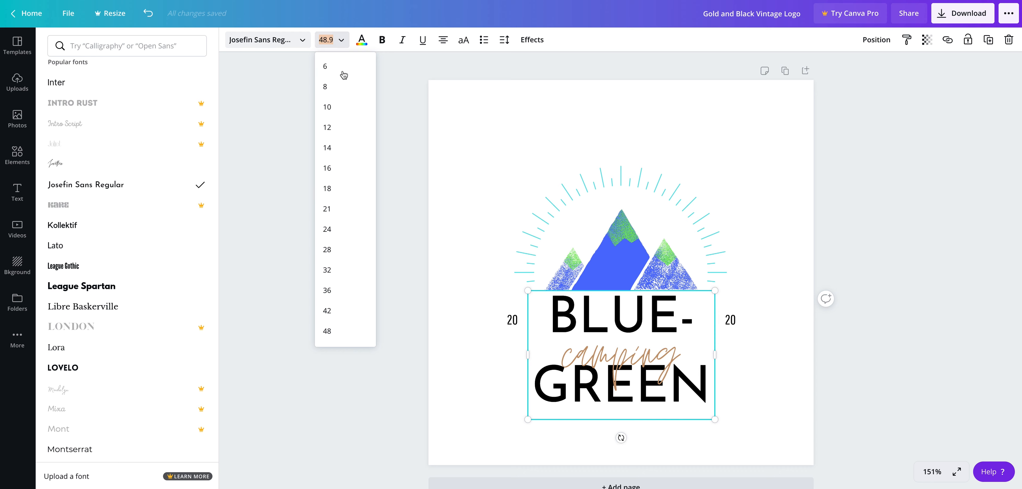
click(349, 251)
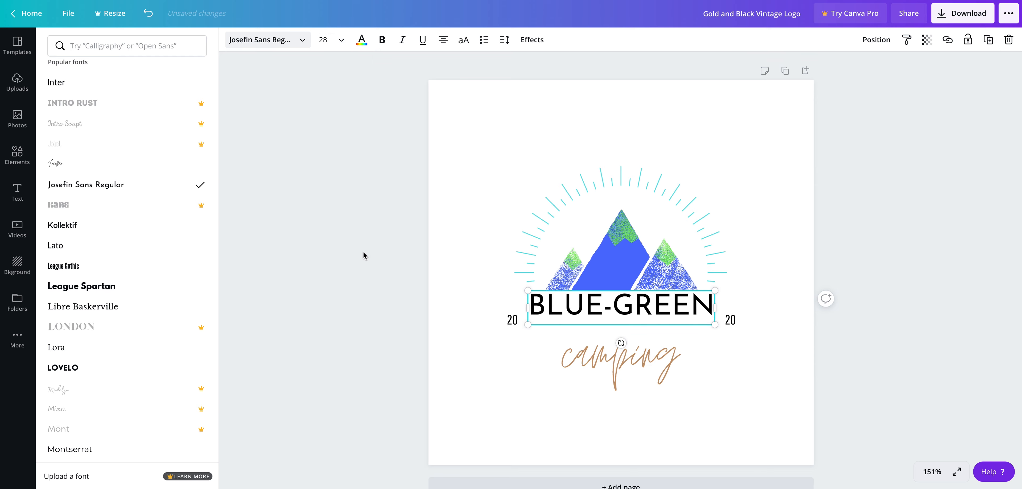
click(449, 286)
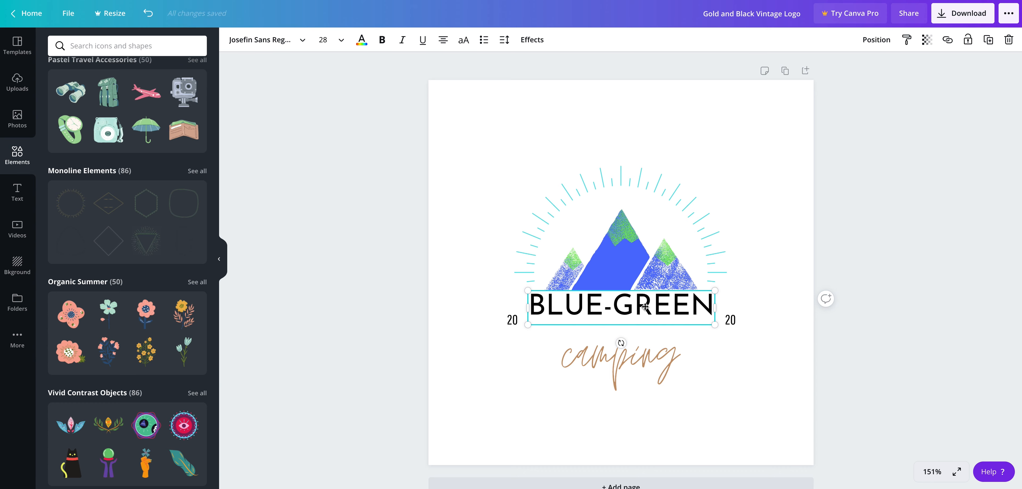
drag(645, 306, 645, 307)
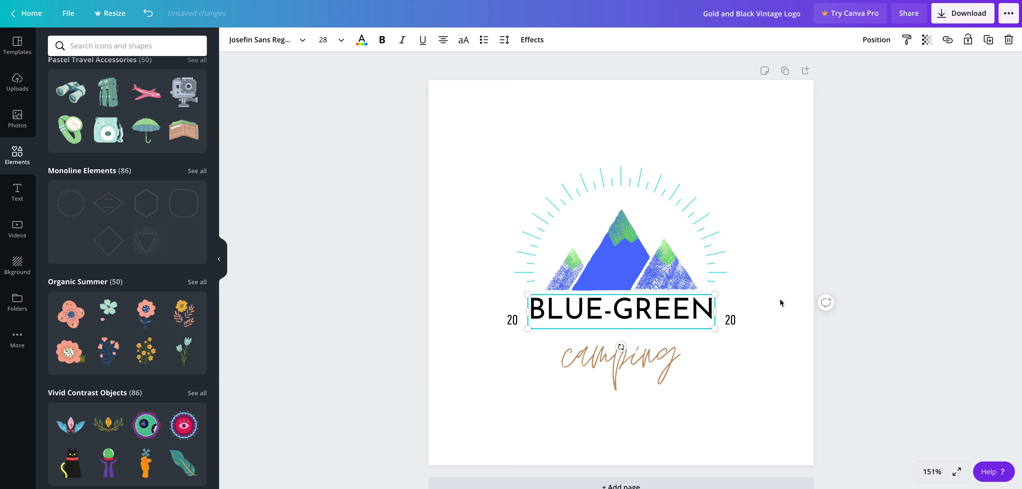
Step: Replace the script word "camping" below the heading with "designs"
click(661, 369)
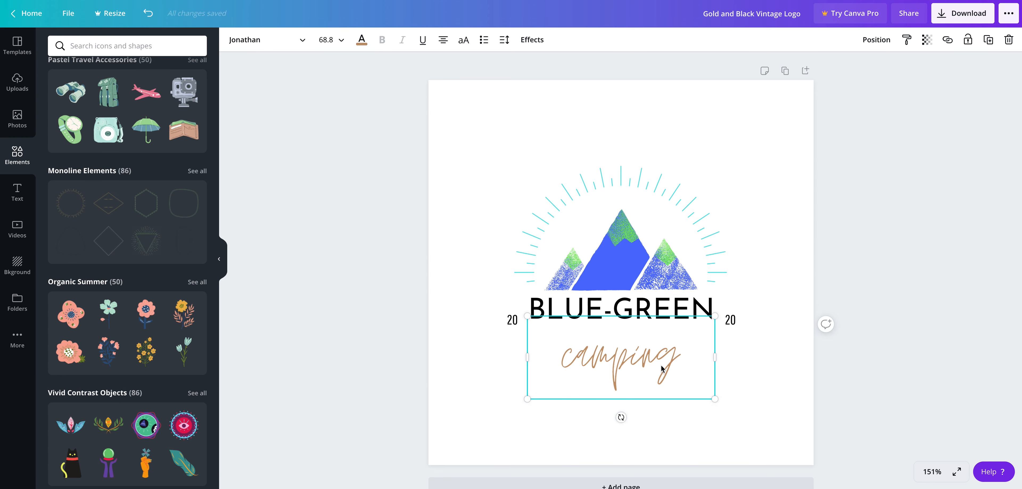
drag(669, 359, 566, 360)
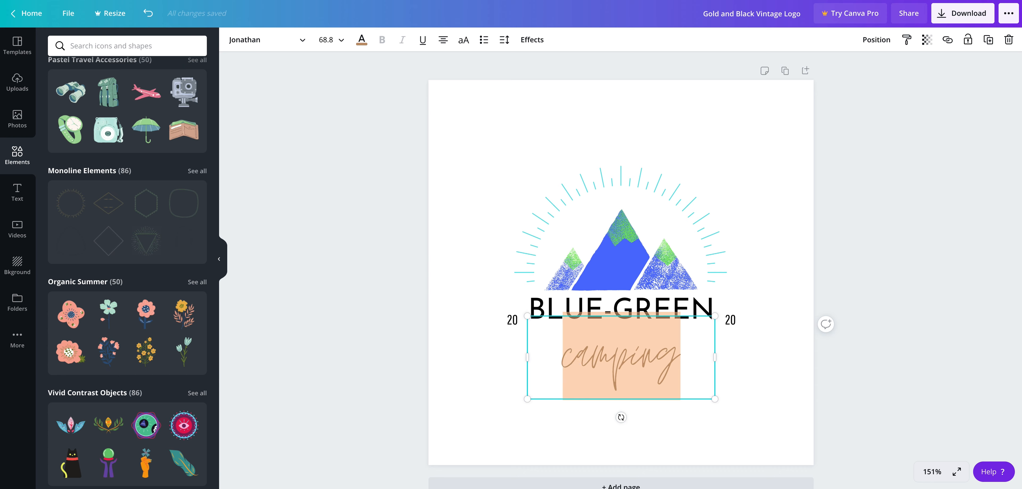
text(designs)
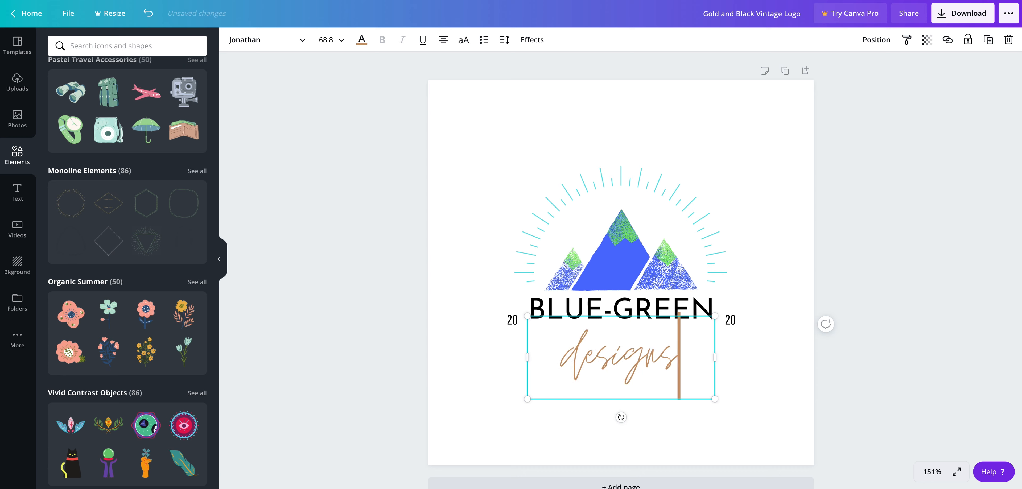
click(473, 383)
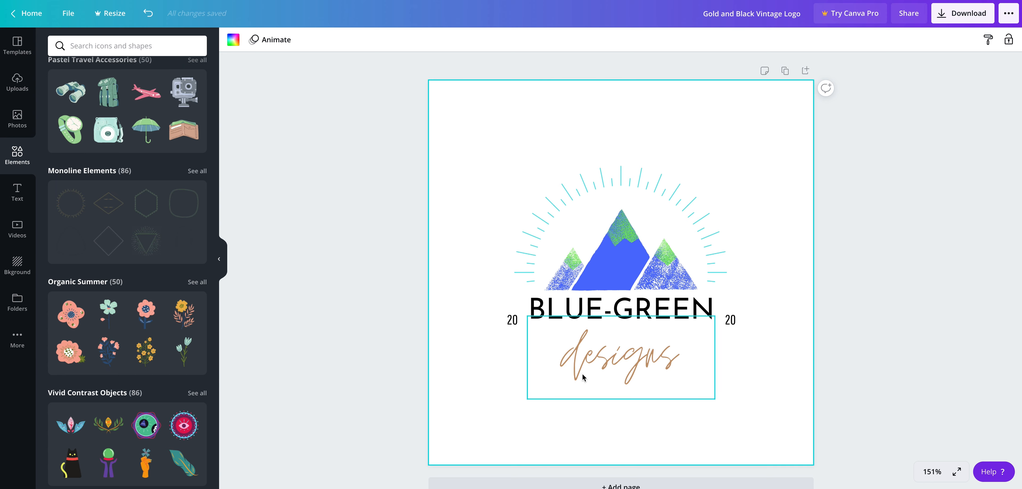
Step: Change the script word "designs" to the Allura font and set its size to 48
click(602, 361)
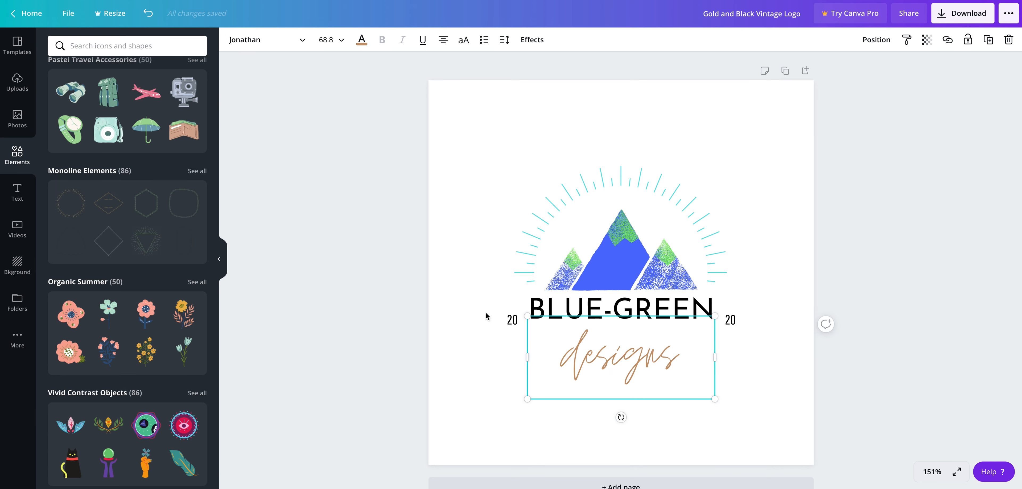
click(303, 41)
scroll(135, 166, down, 6)
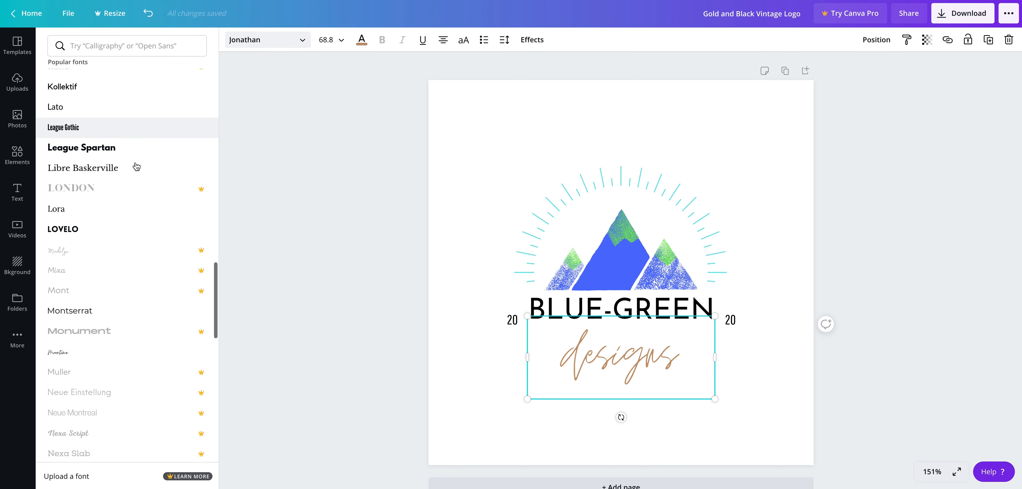
scroll(136, 166, up, 15)
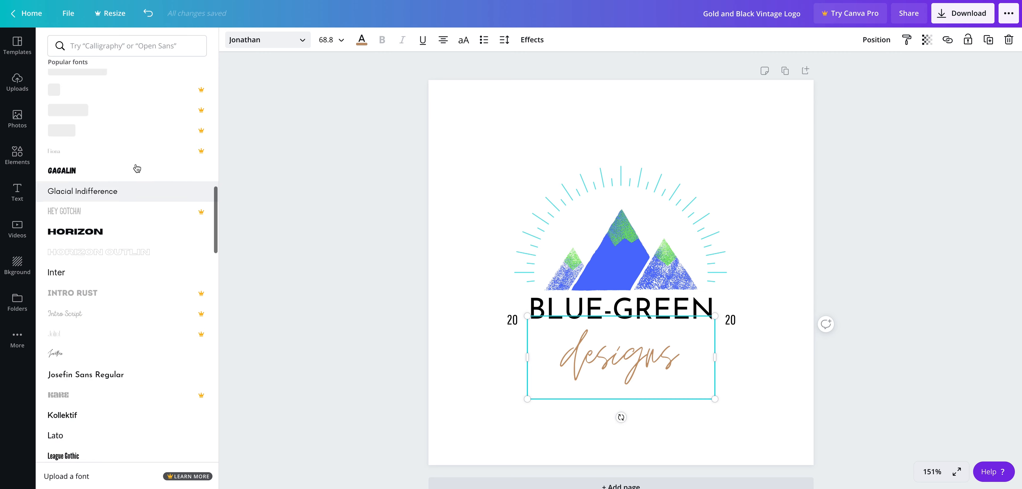
scroll(76, 251, down, 3)
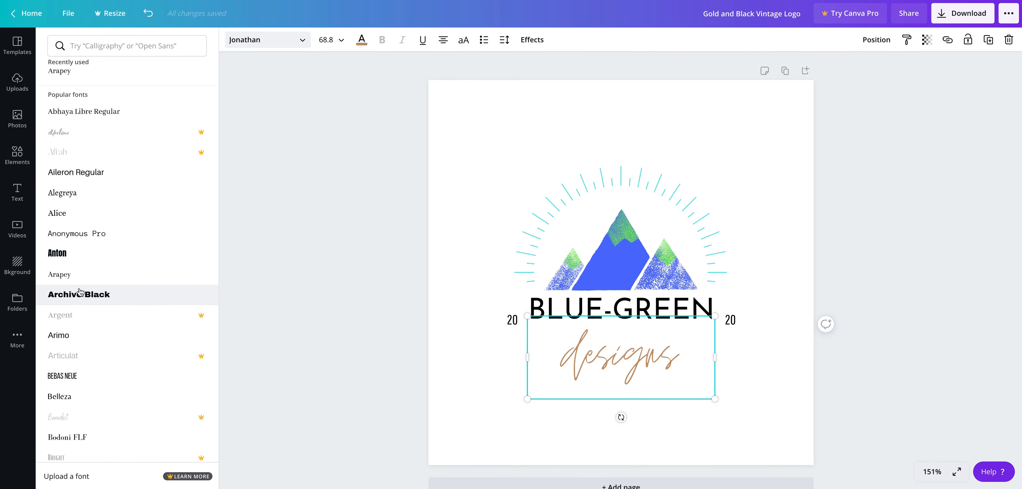
scroll(81, 292, up, 3)
scroll(81, 292, up, 2)
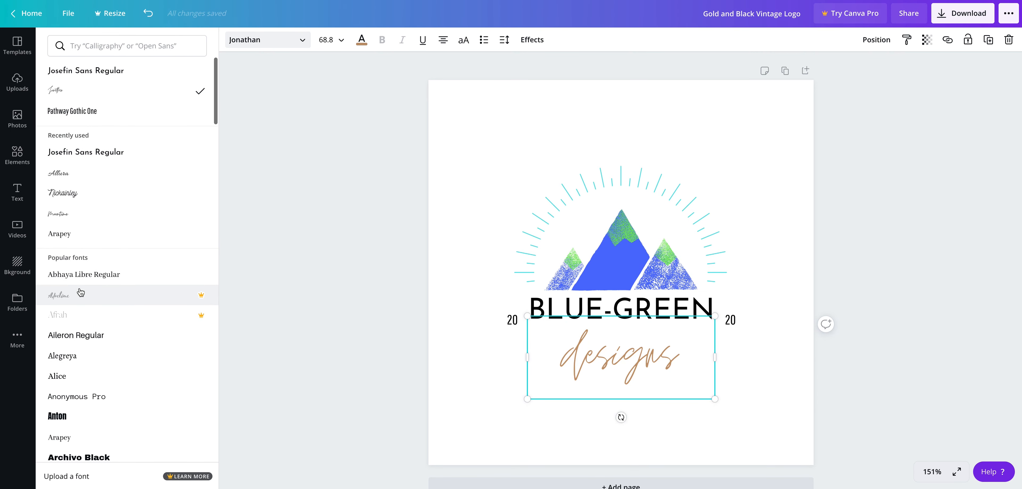
click(60, 174)
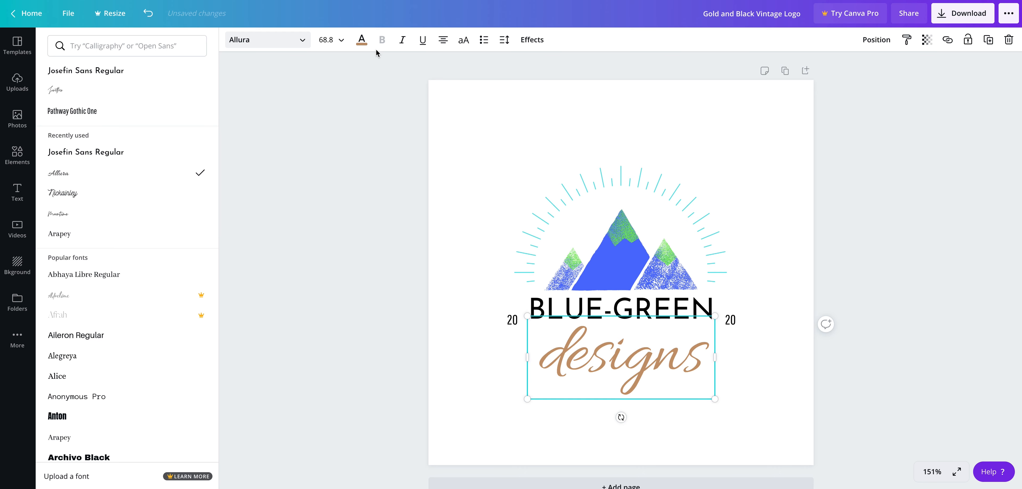
click(344, 42)
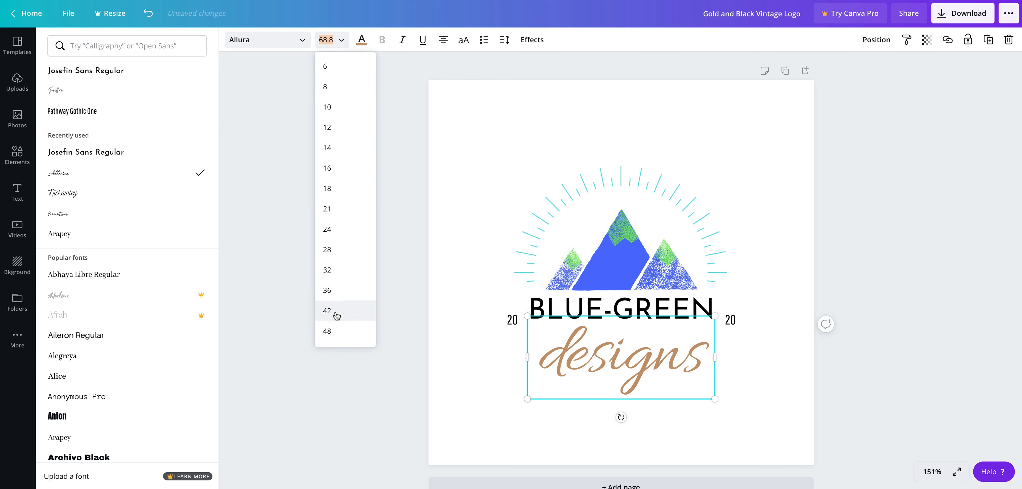
click(337, 332)
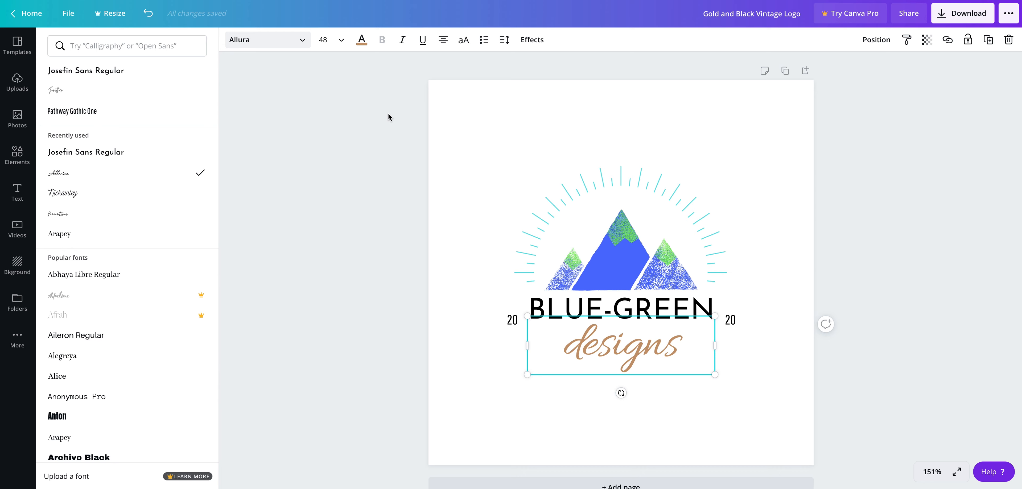
Step: Recolour the word "designs" with a custom dark green, #276D3F
click(362, 41)
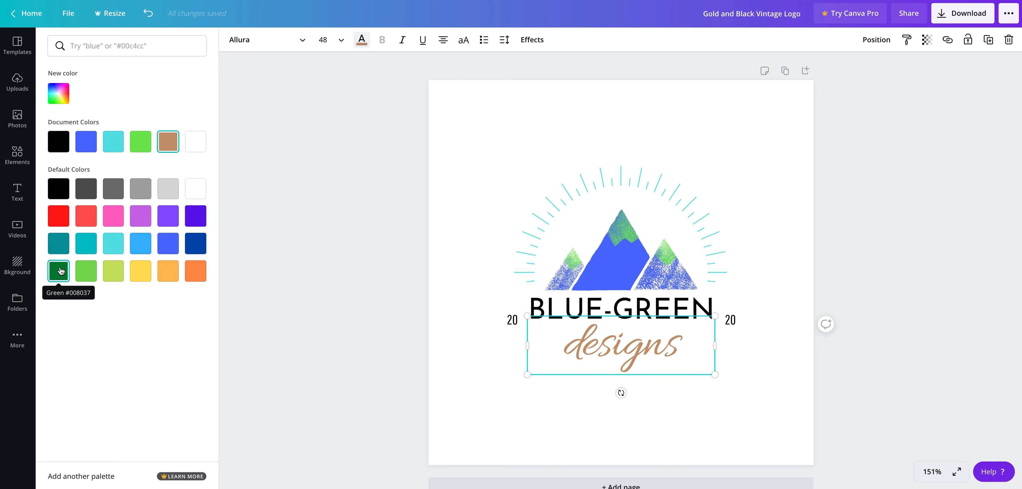
click(59, 94)
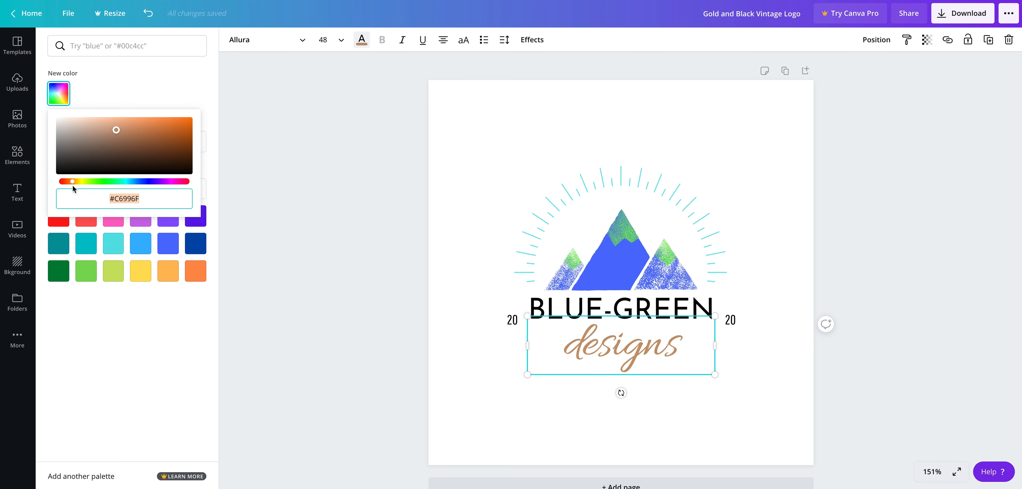
drag(73, 186, 111, 183)
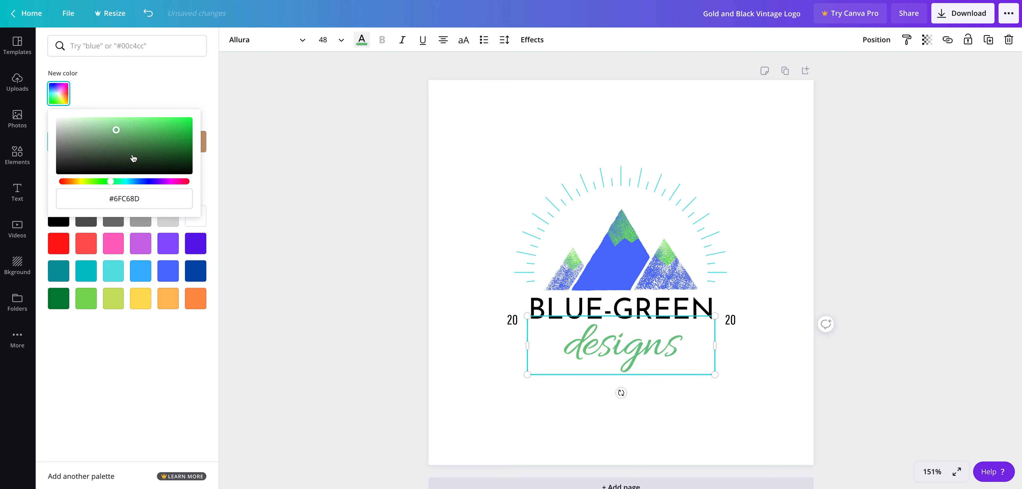
drag(139, 144, 144, 150)
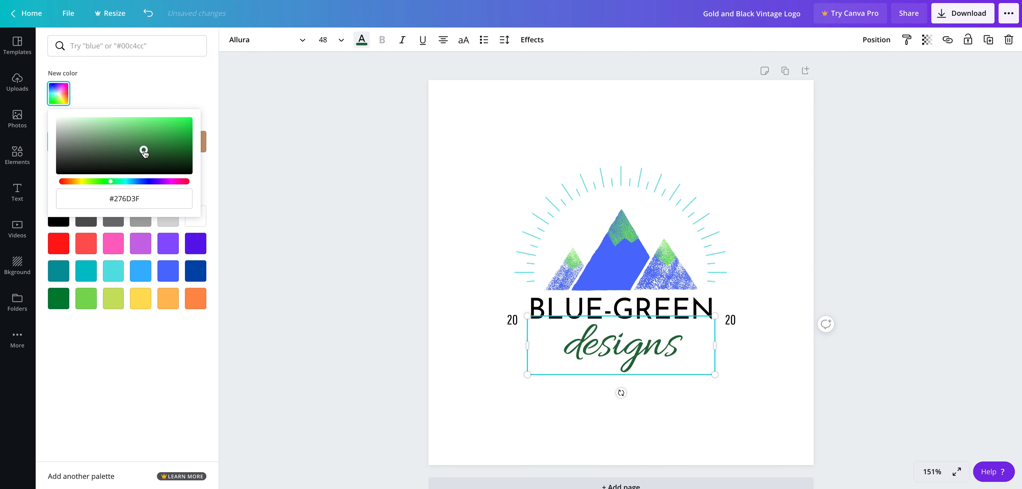
click(253, 177)
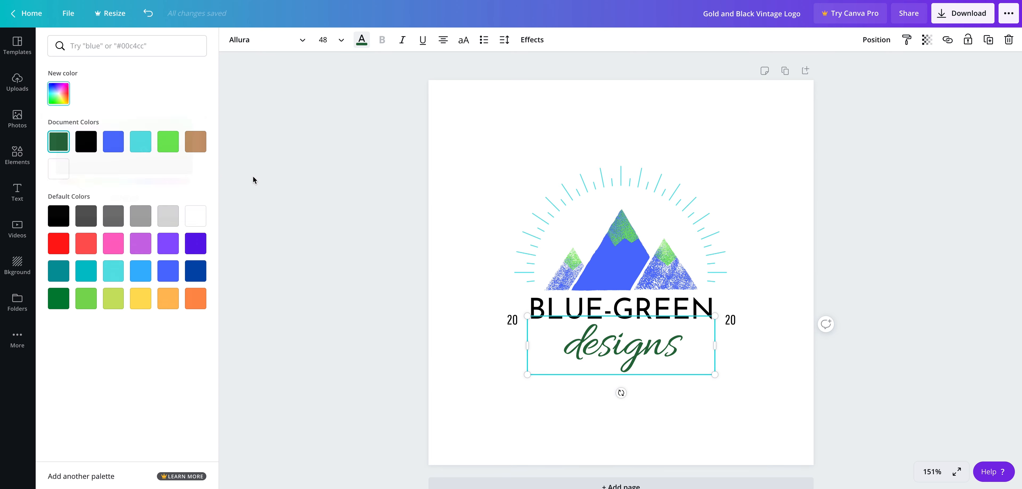
Step: Delete the two "20" labels on either side of the BLUE-GREEN heading
click(511, 322)
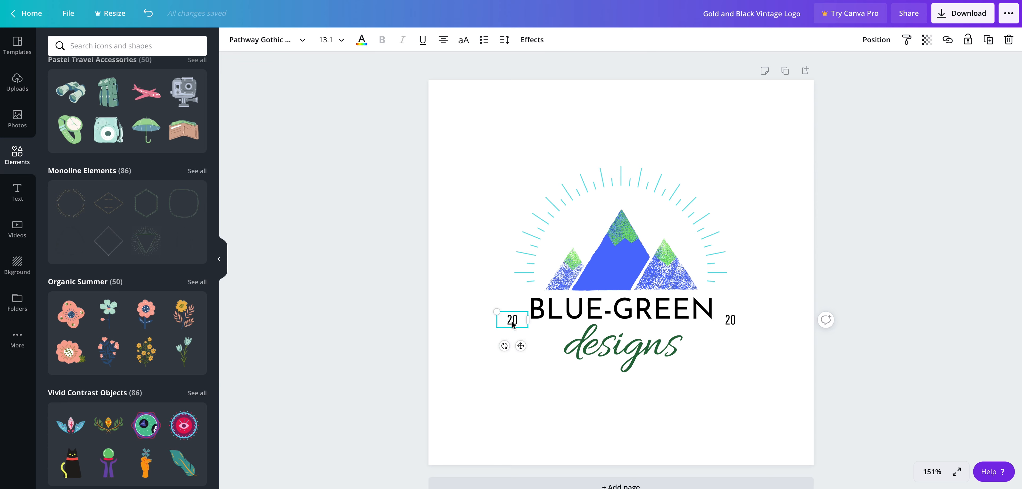
key(Delete)
click(730, 322)
key(Delete)
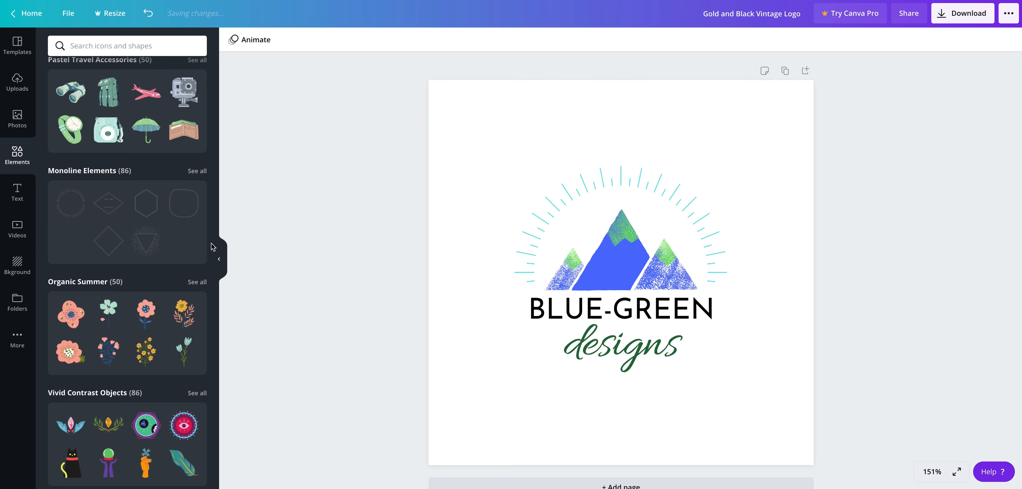
Step: Add the yellow leaf from the Bright Leaves collection, shrink it and place it just right of the word "designs"
scroll(134, 216, up, 10)
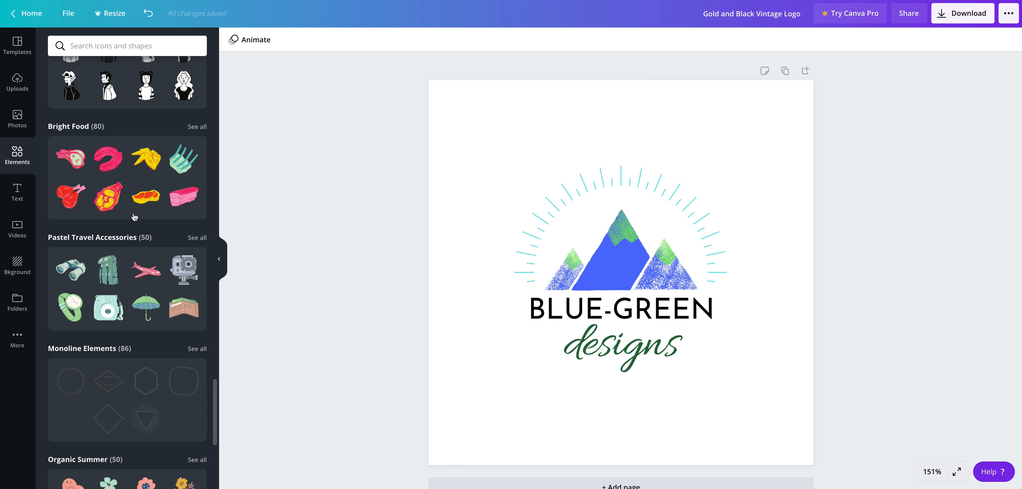
scroll(134, 215, down, 13)
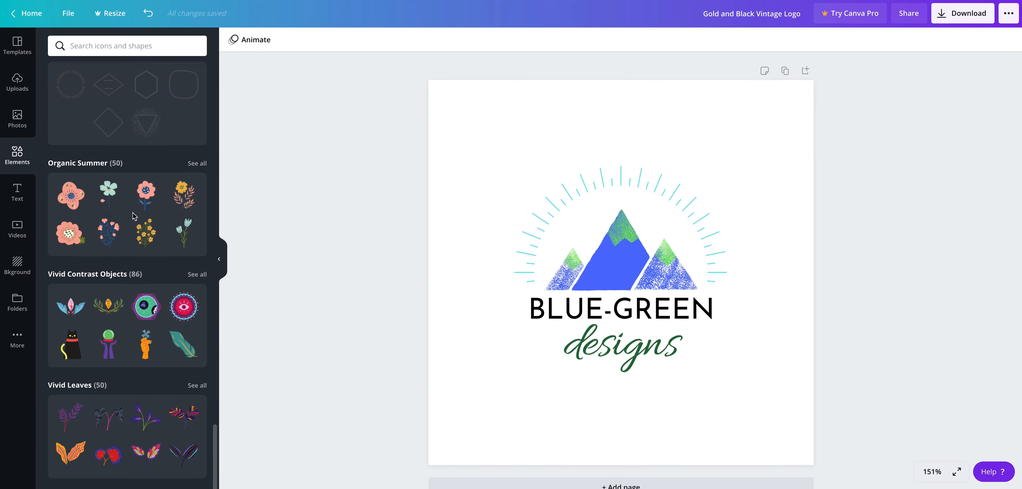
scroll(133, 215, up, 15)
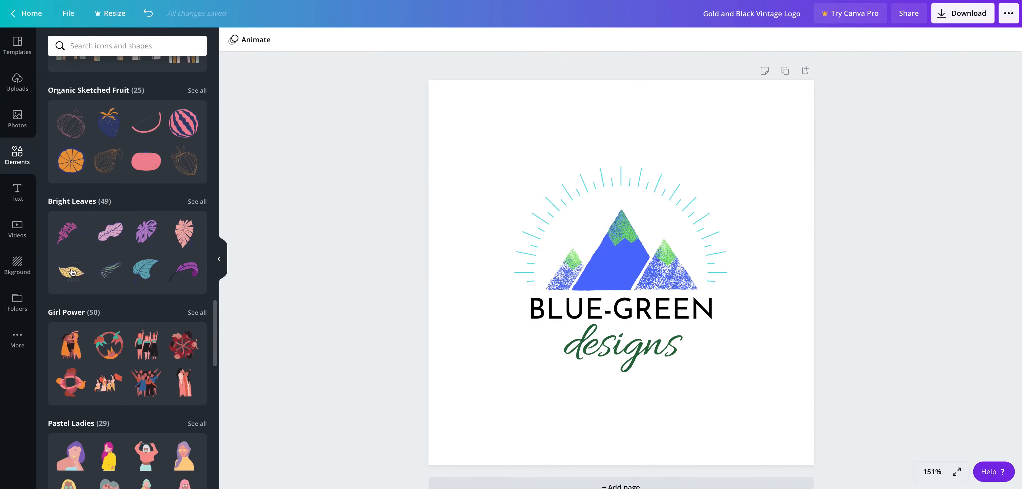
click(70, 274)
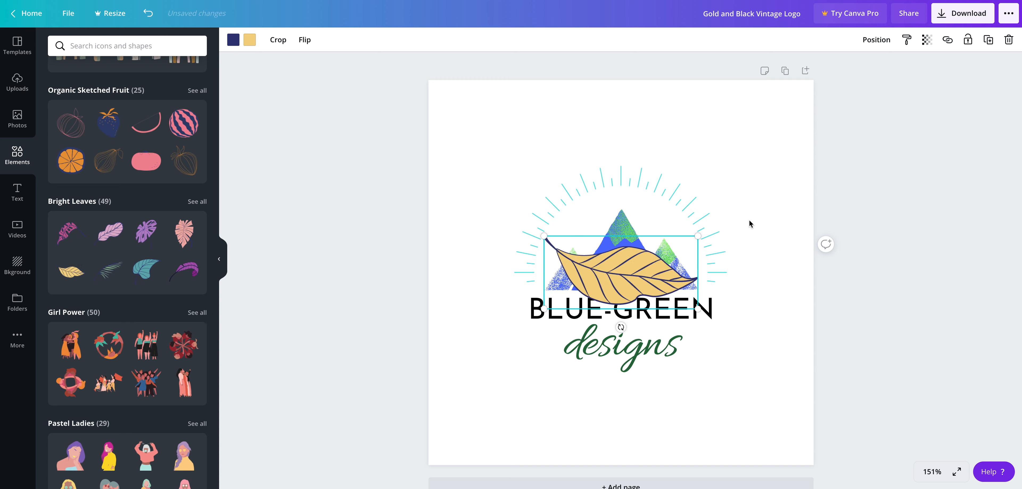
drag(698, 236, 717, 352)
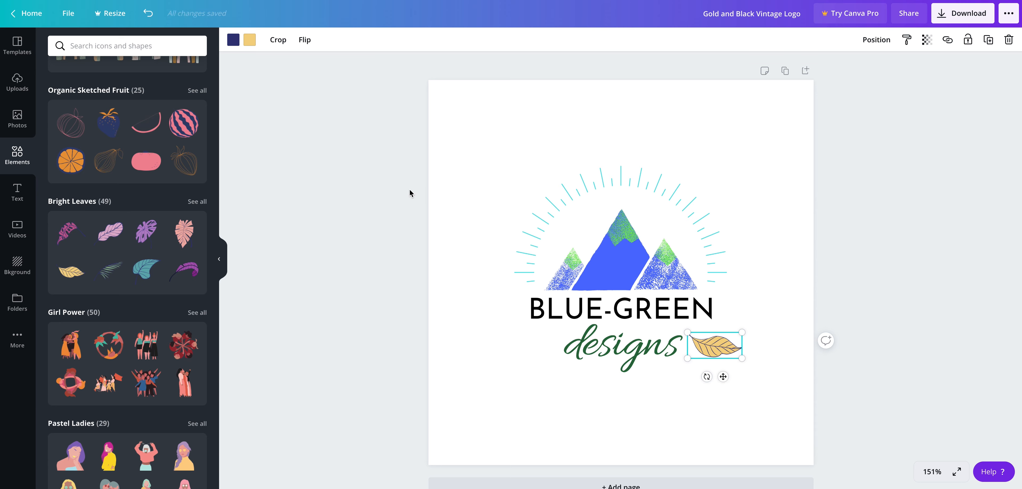
Step: Change the leaf's yellow fill to the light yellow-green default colour
click(250, 40)
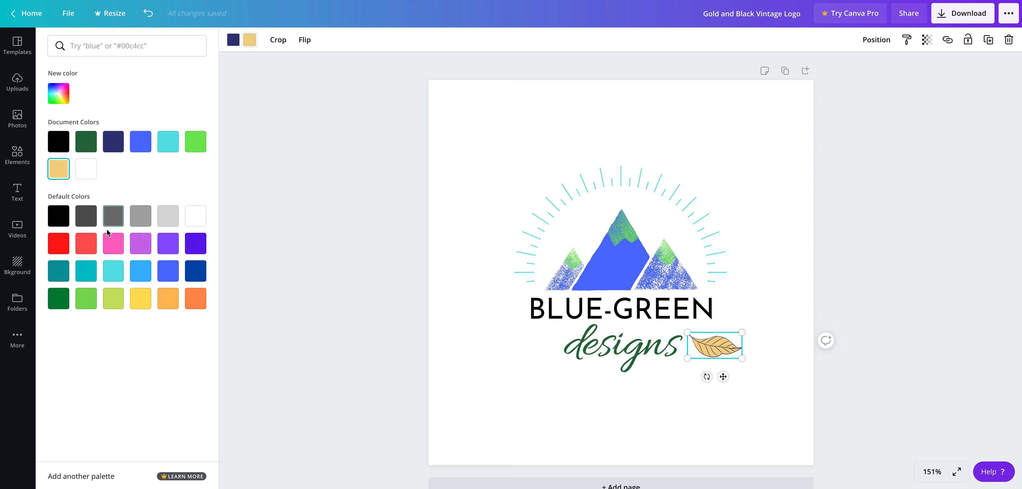
click(113, 304)
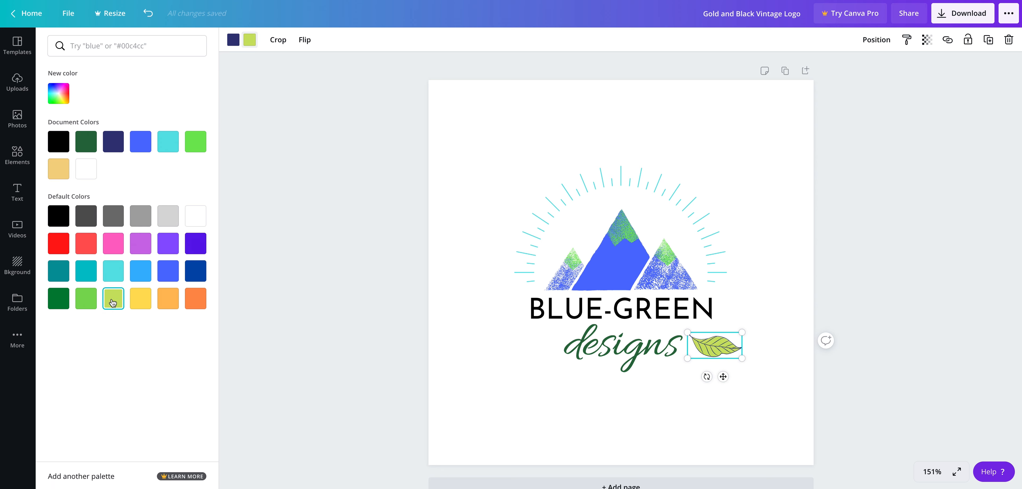
click(277, 309)
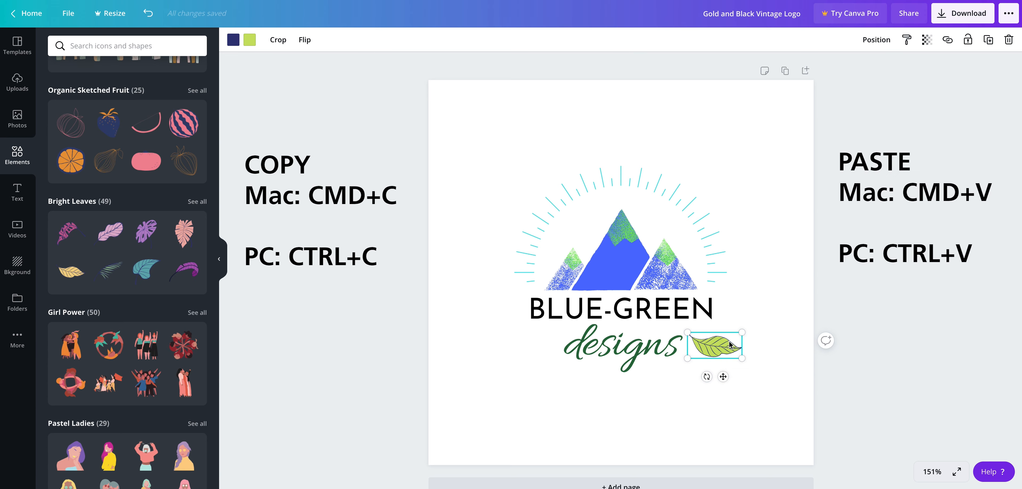
Step: Paste a copy of the green leaf, place it left of "designs" level with the original, and flip it horizontally
key(ctrl+v)
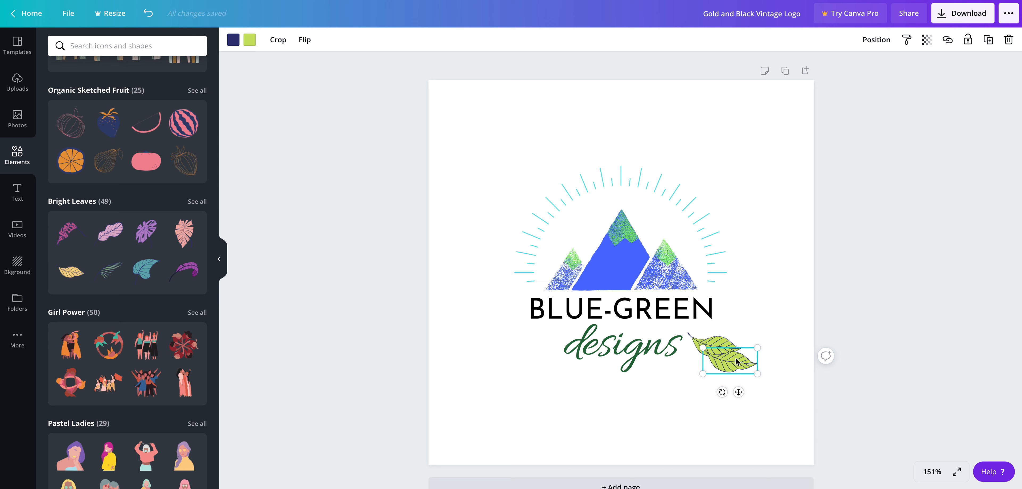
drag(735, 361, 539, 348)
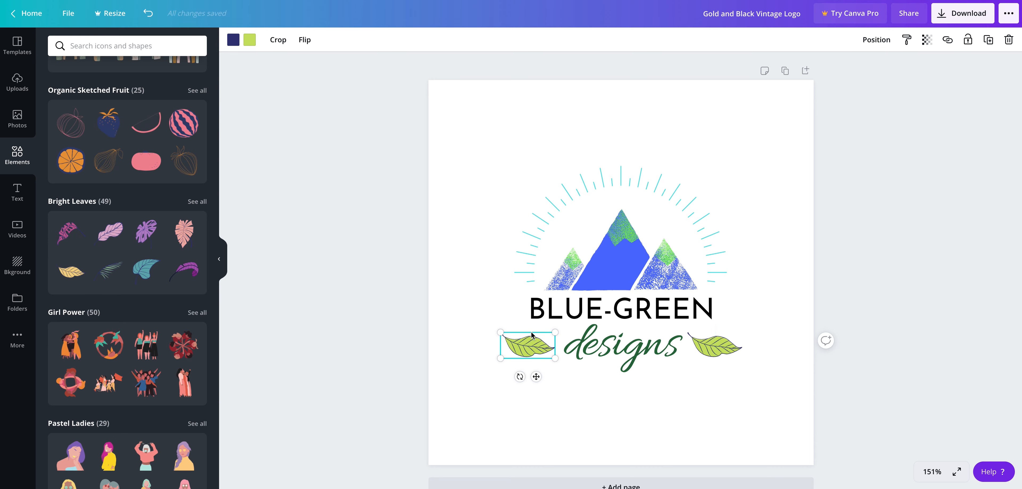
click(307, 43)
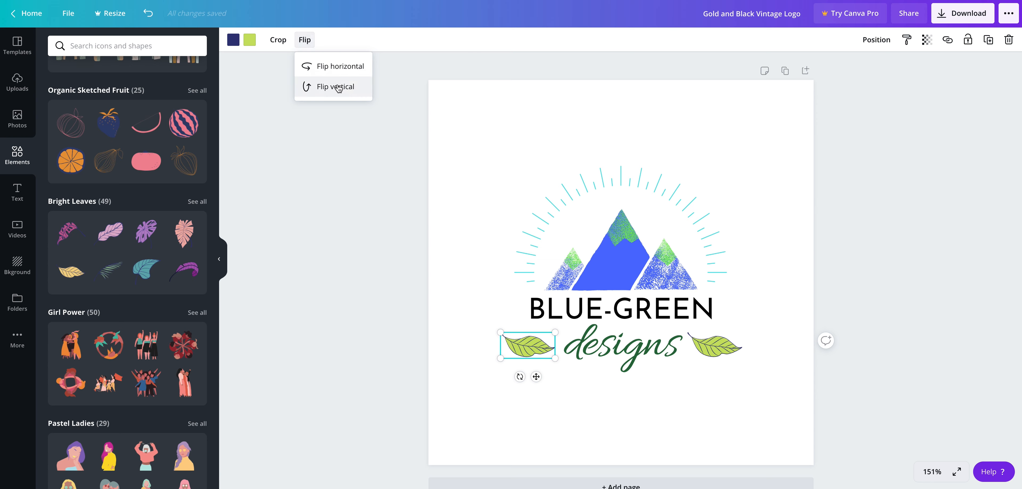
click(352, 66)
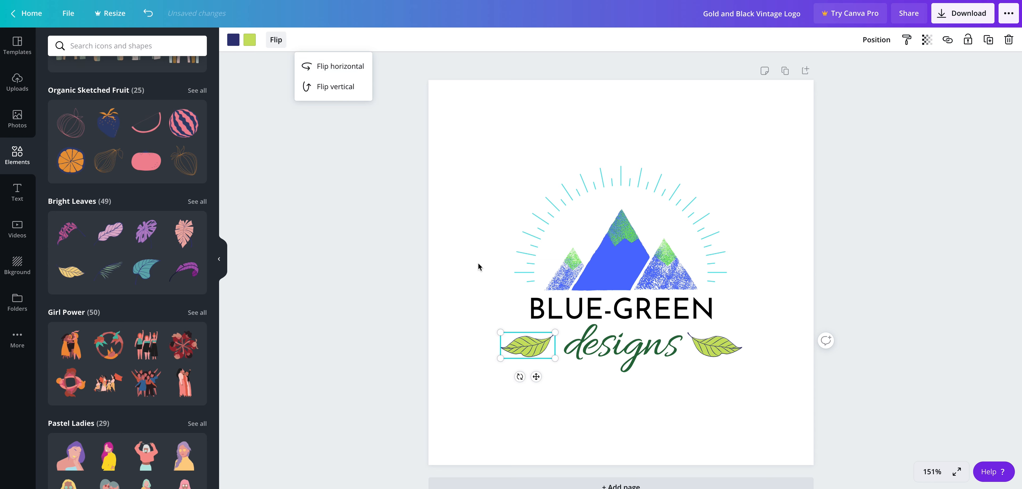
click(456, 251)
click(923, 342)
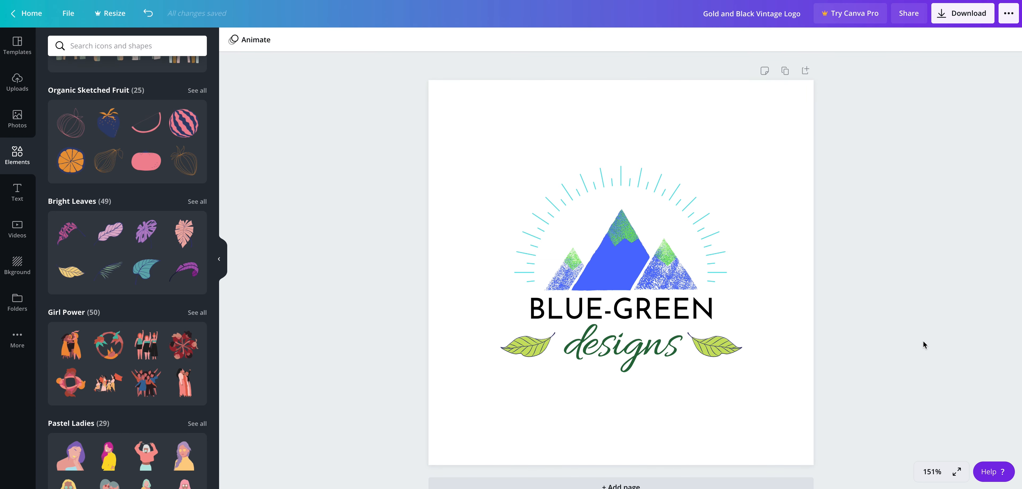